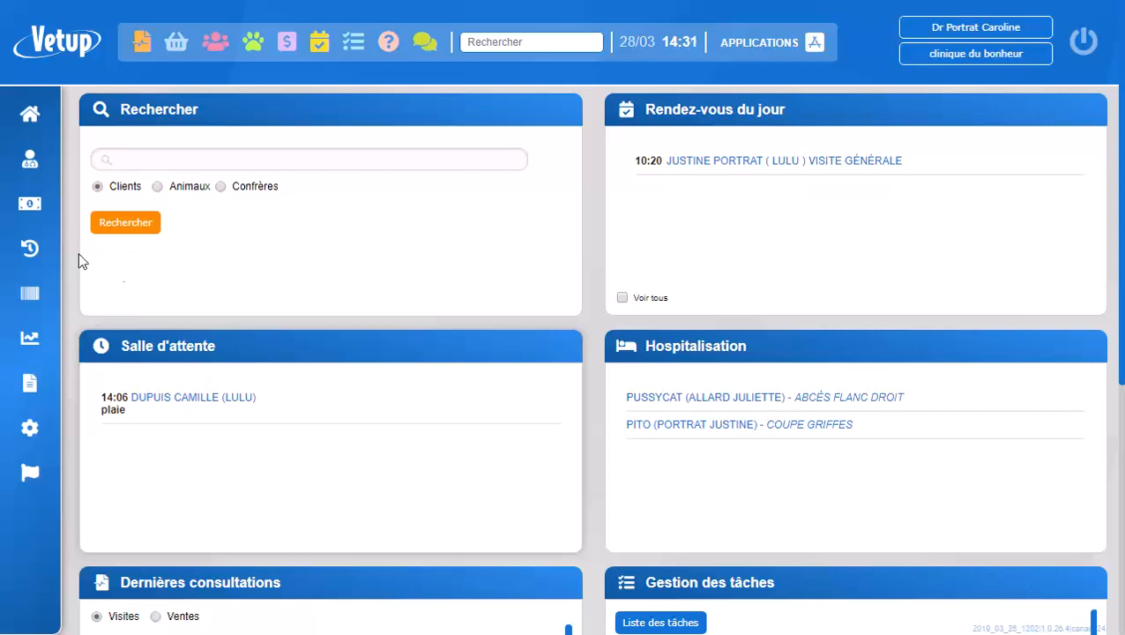
Find the VANGUARD RAGE vaccine in the product list by searching "rag", review its product sheet and save it
left_click(33, 298)
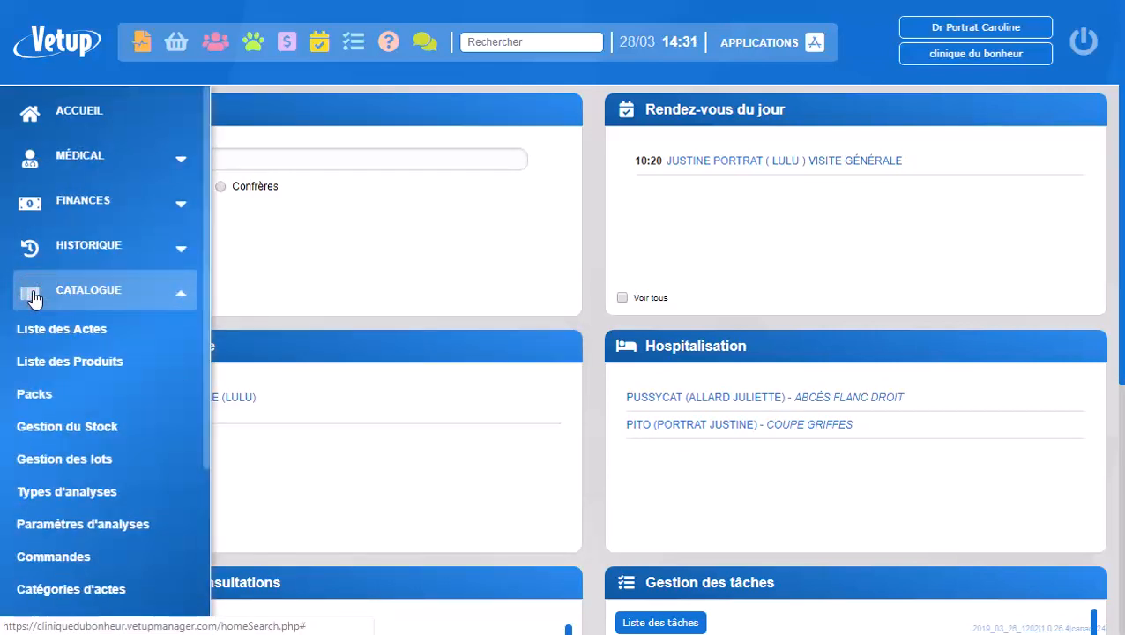
left_click(81, 361)
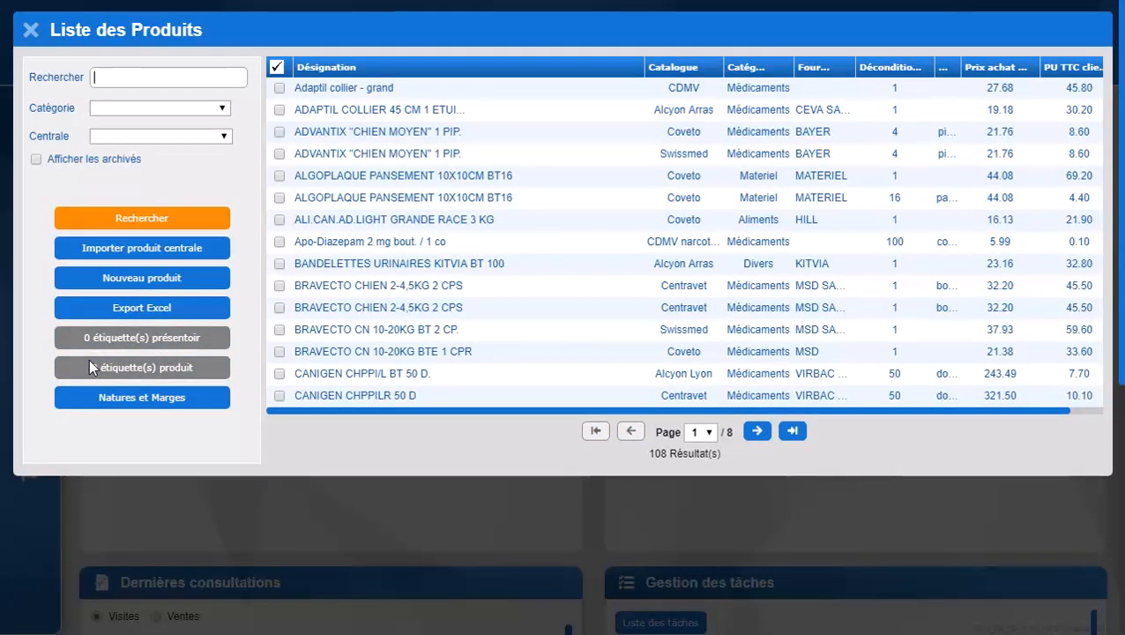
type("rag")
key("Return")
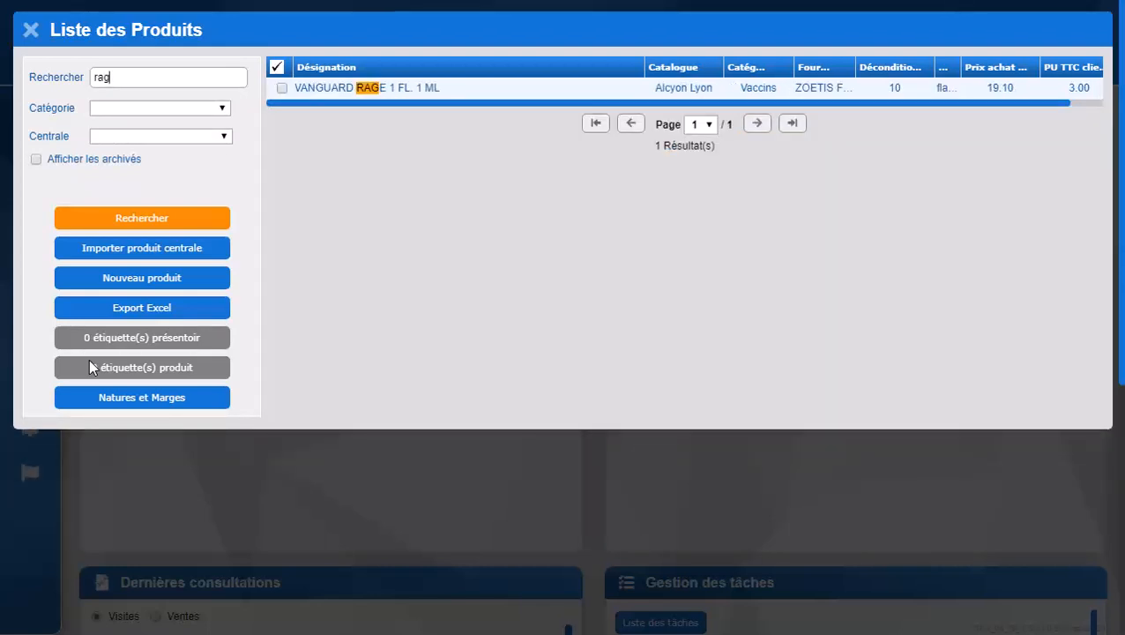
double_click(341, 82)
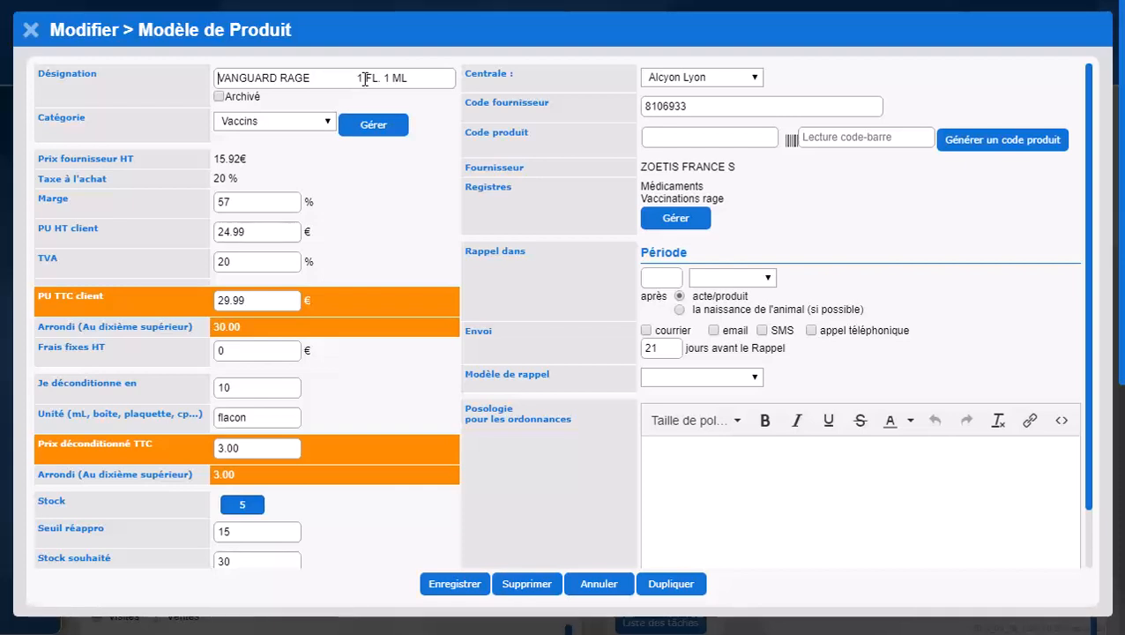
scroll(340, 470, "down", 1)
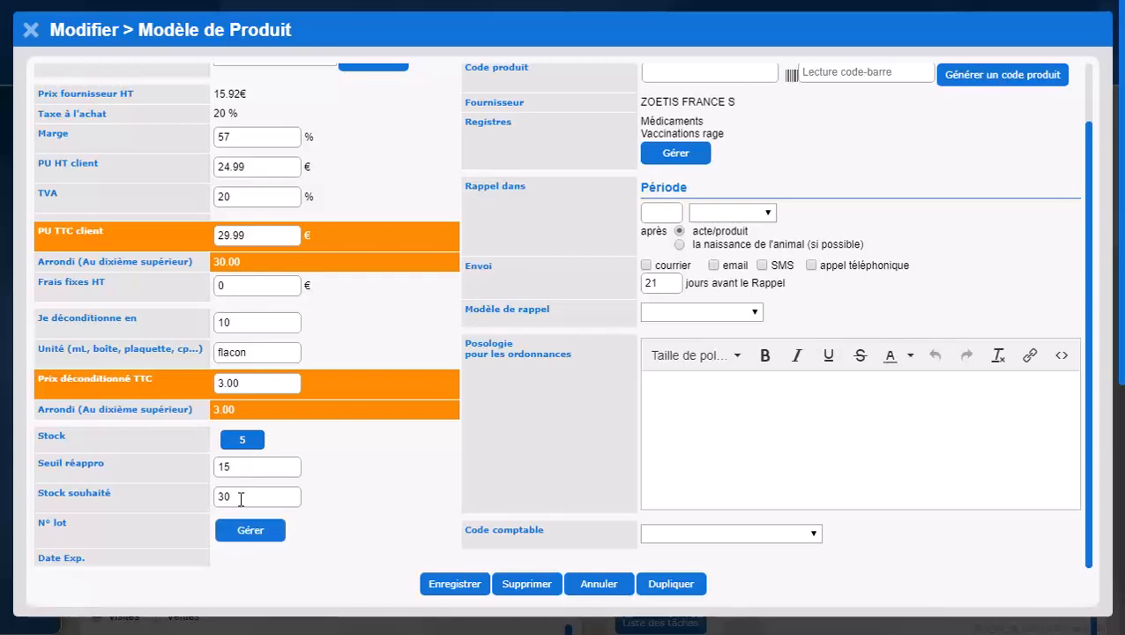
scroll(362, 346, "up", 1)
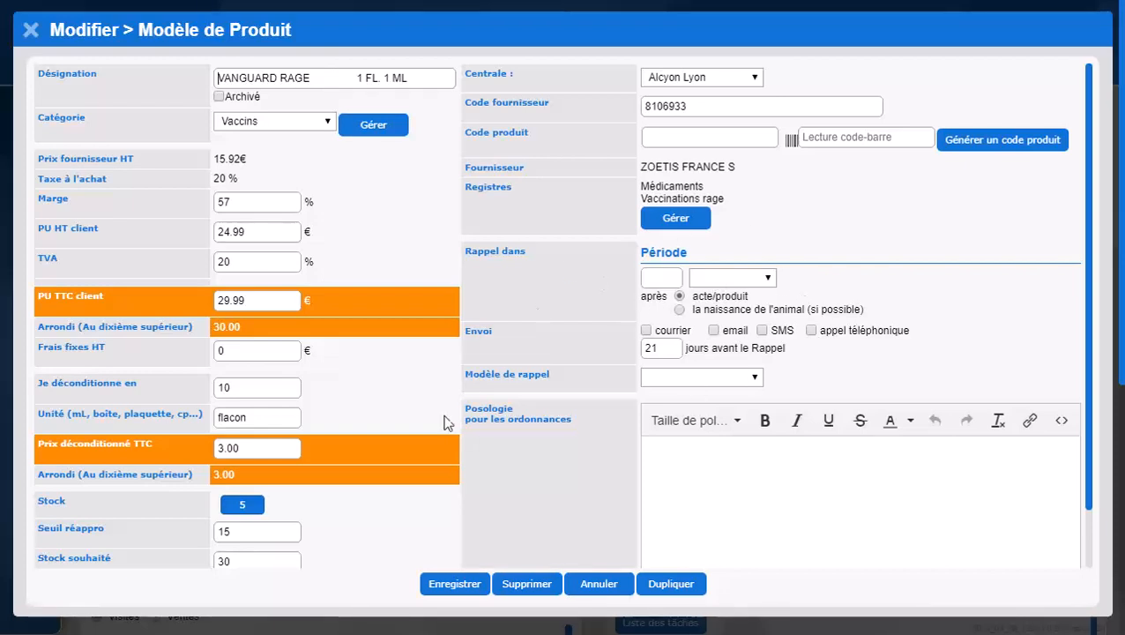
left_click(434, 587)
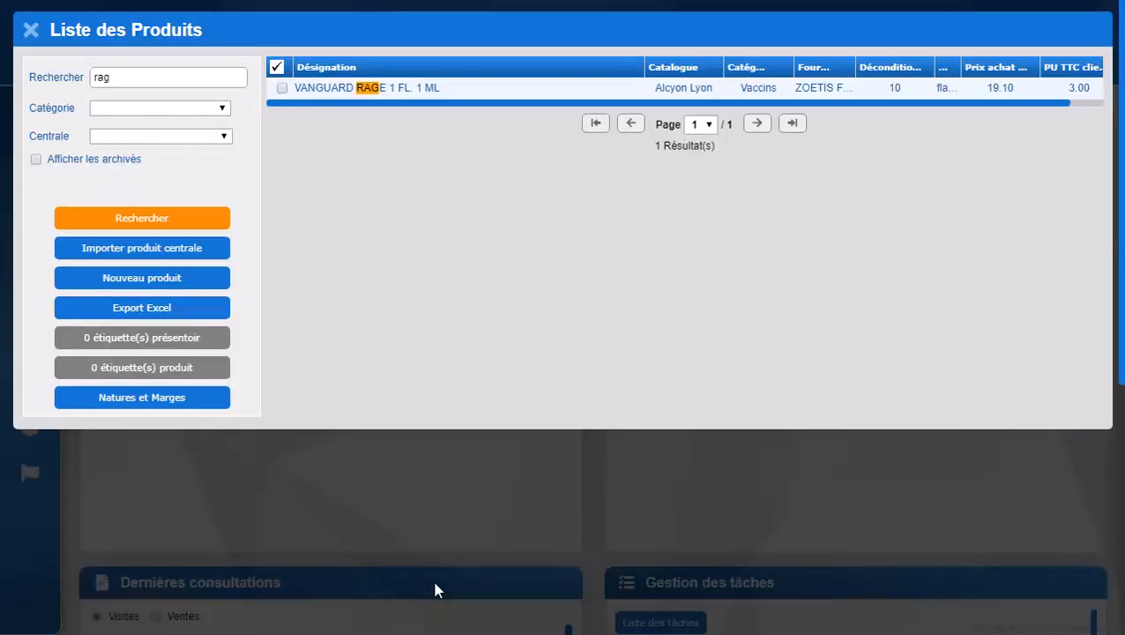
Search the products for "leuc", review and save the Coveto LEUCOFELIGEN FELV/RCP 1 DOSE product sheet, and close the product list
double_click(116, 77)
key("BackSpace")
type("leu")
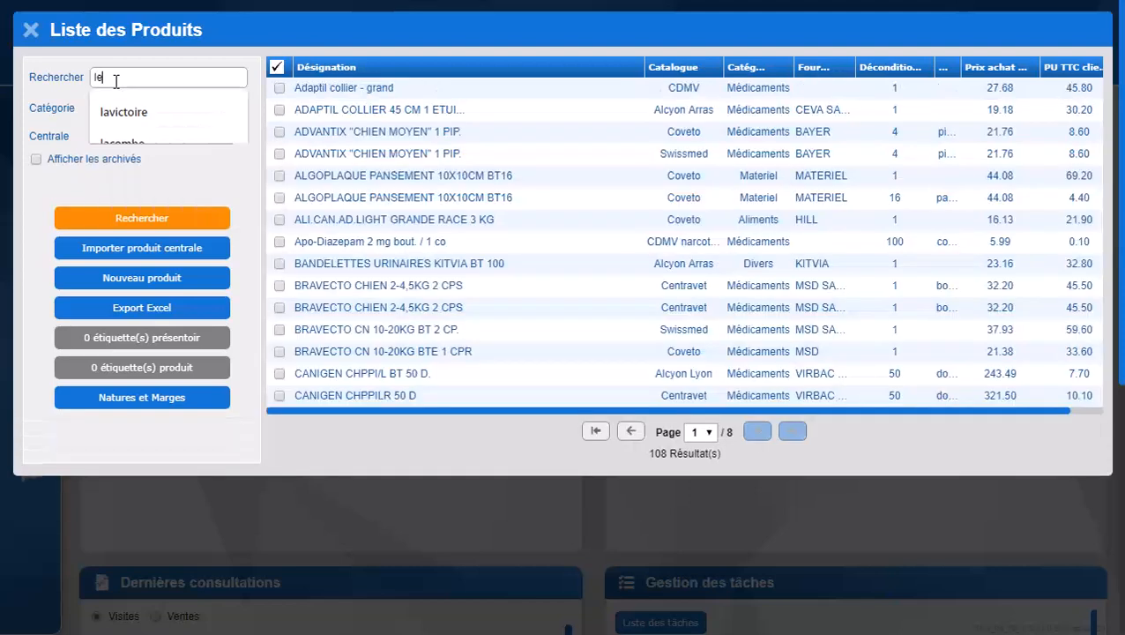
type("c")
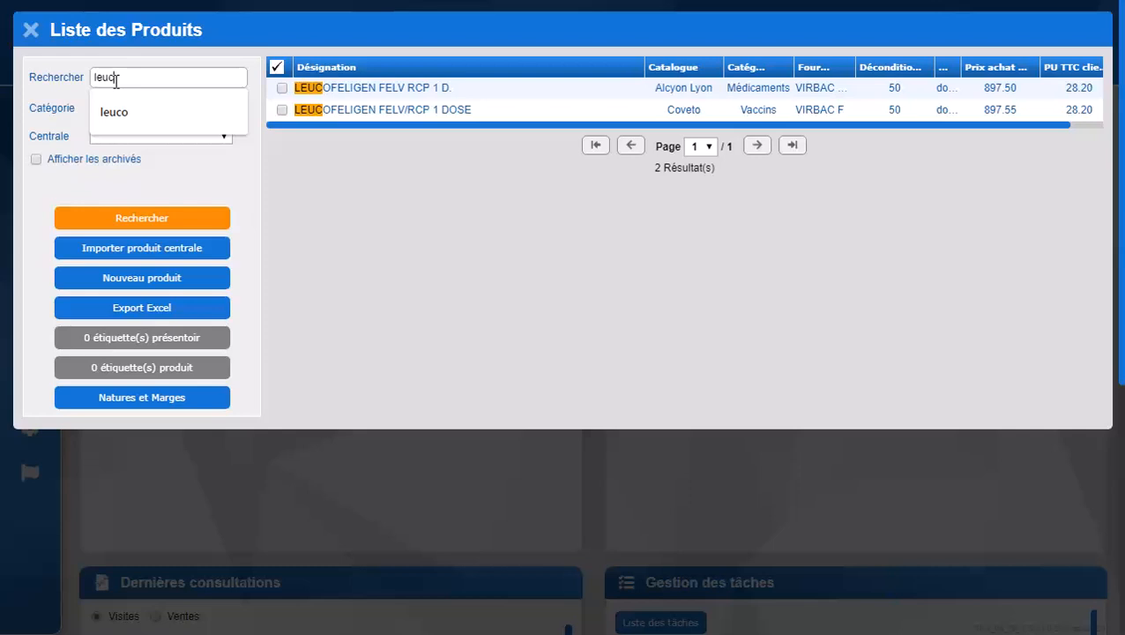
left_click(469, 109)
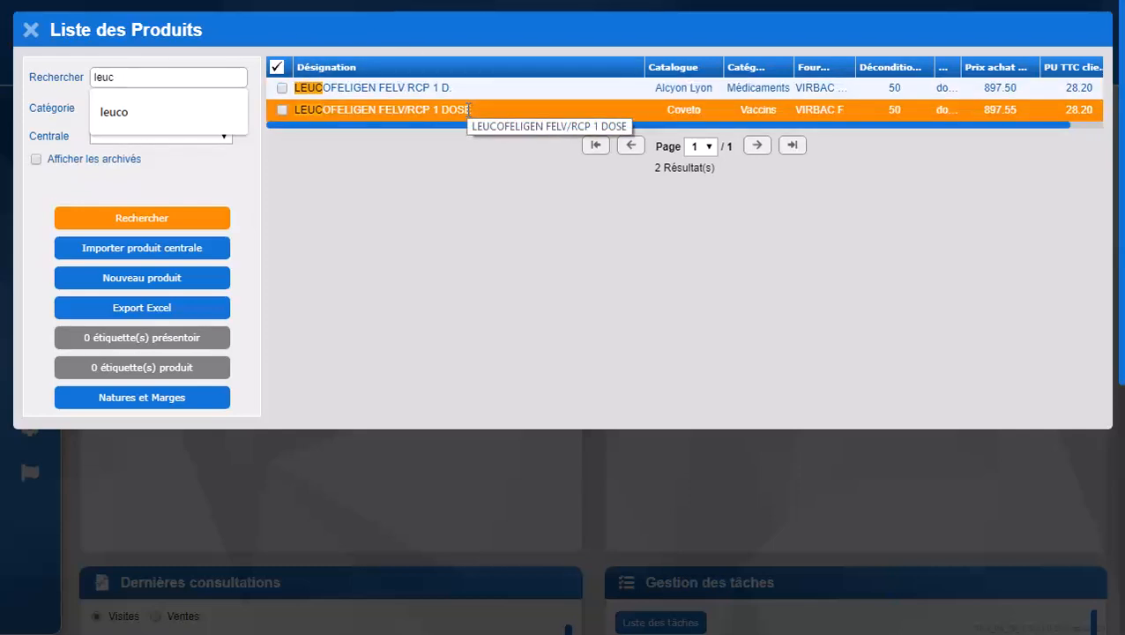
left_click(467, 109)
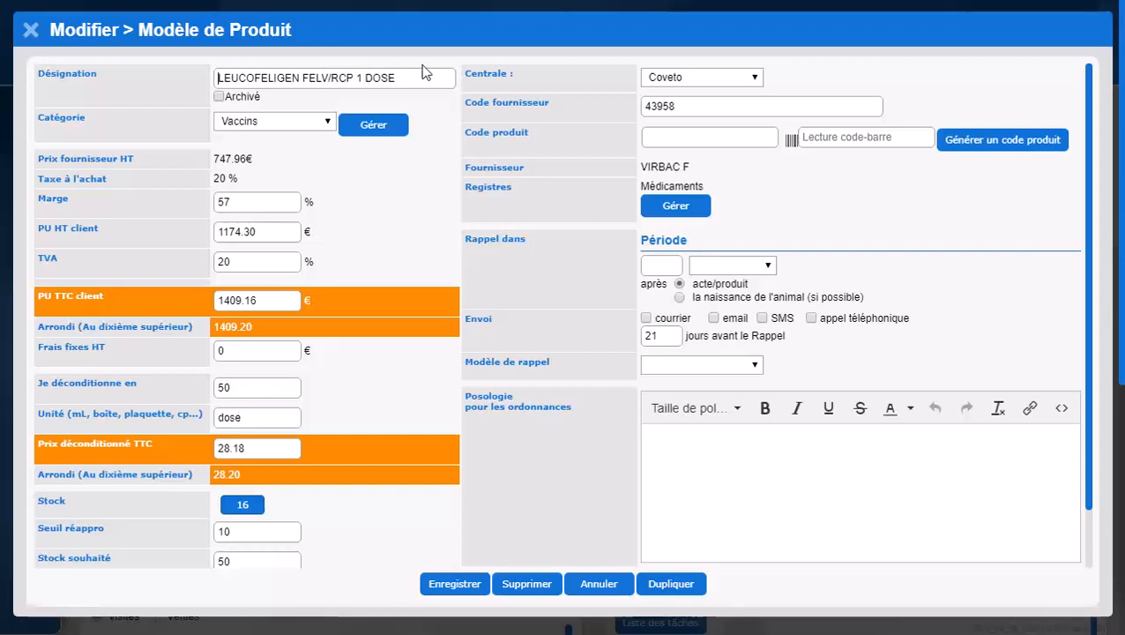
scroll(370, 350, "down", 1)
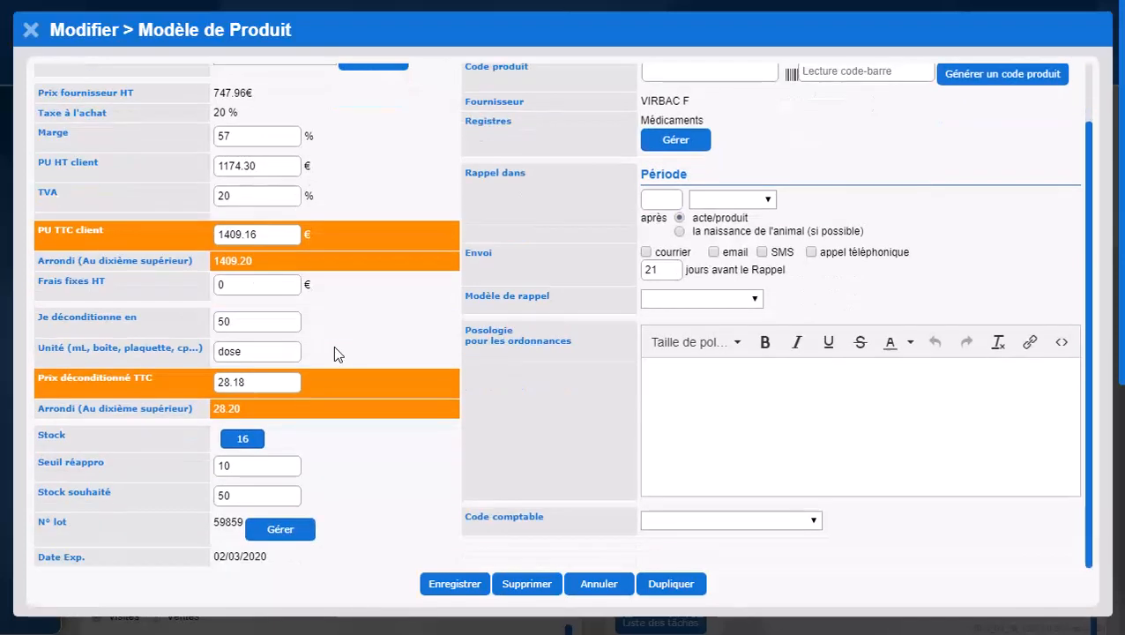
scroll(635, 274, "up", 1)
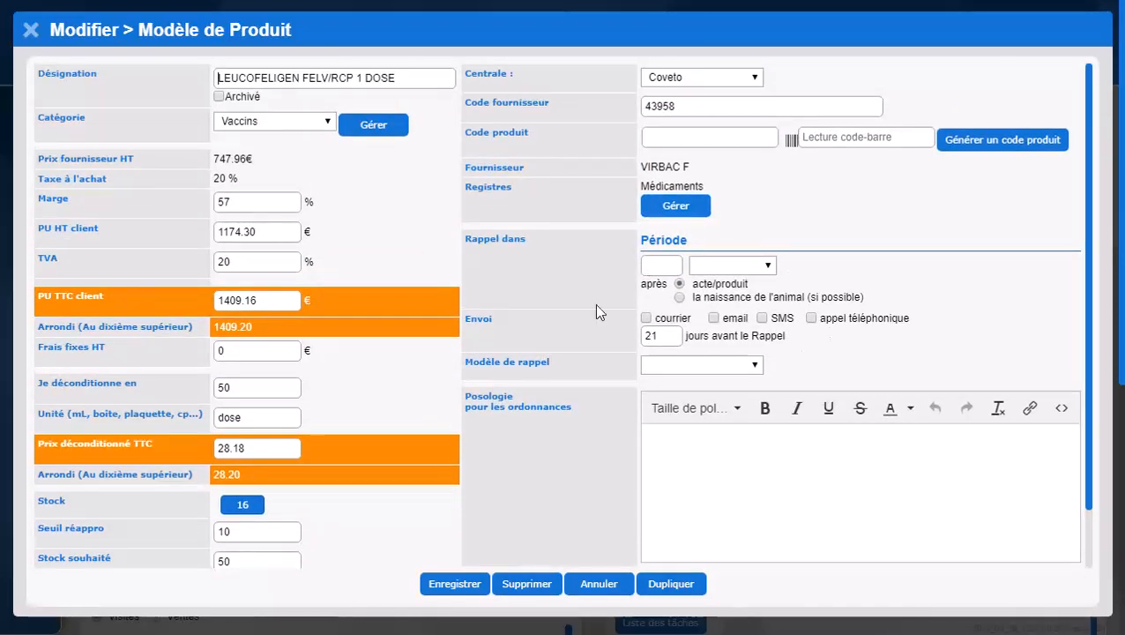
left_click(455, 583)
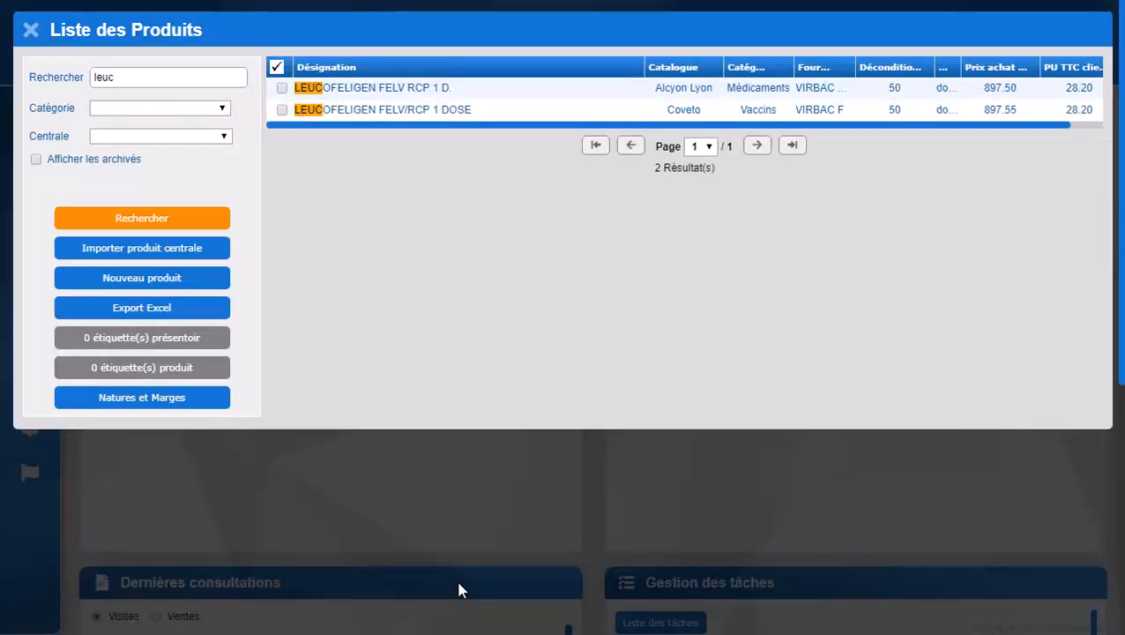
left_click(30, 31)
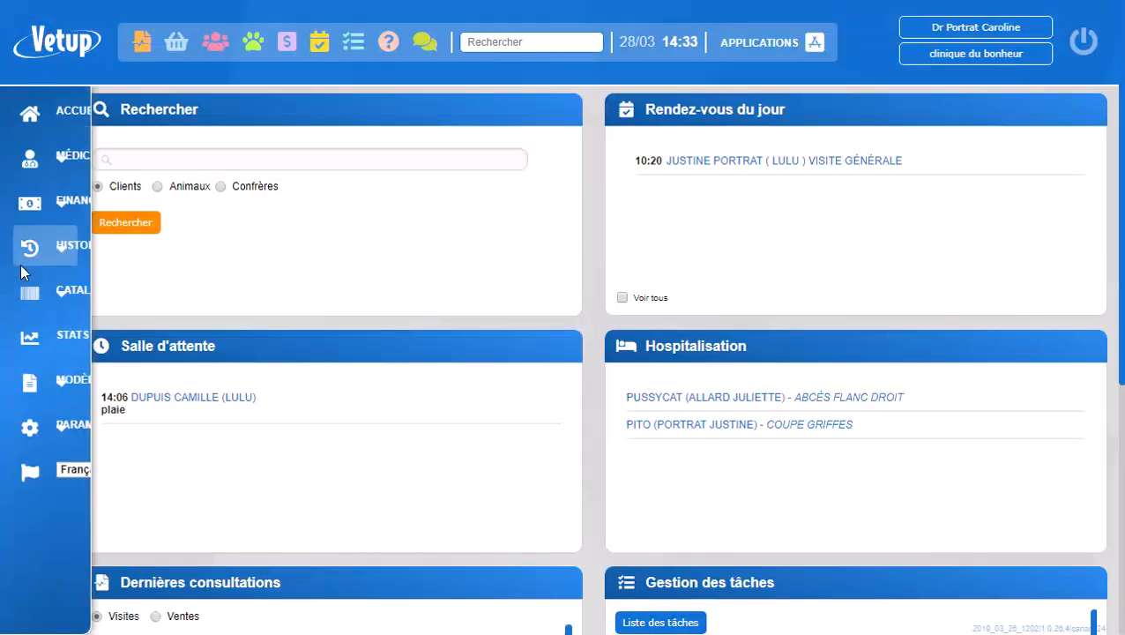
Search the clinic's list of acts (Liste des Actes) for "rage" and for "vacc"
left_click(60, 295)
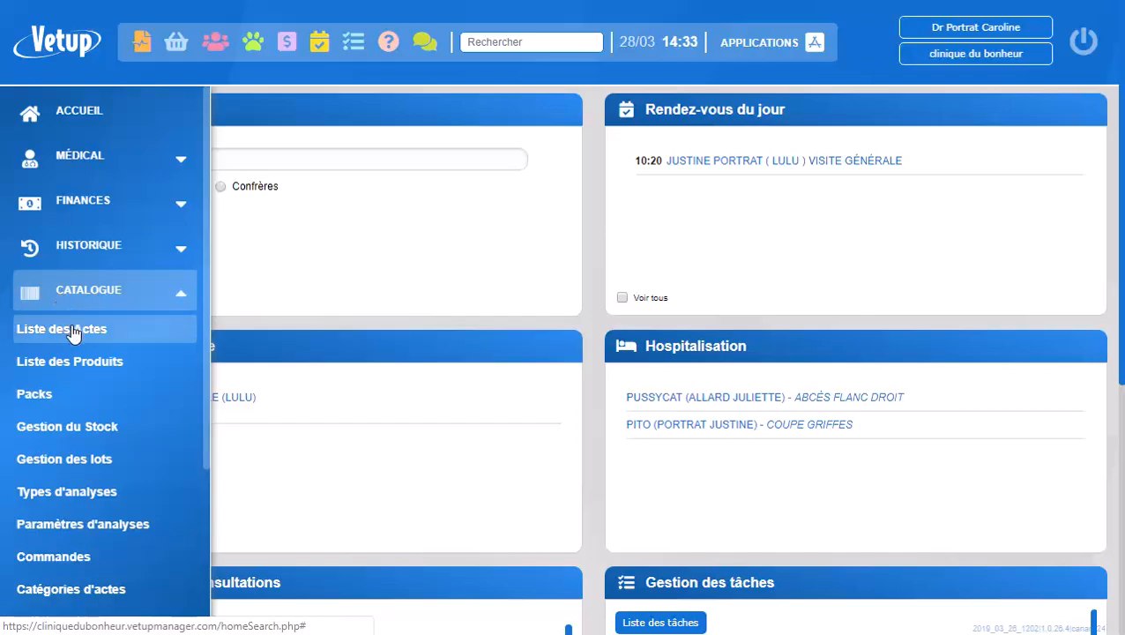
left_click(76, 329)
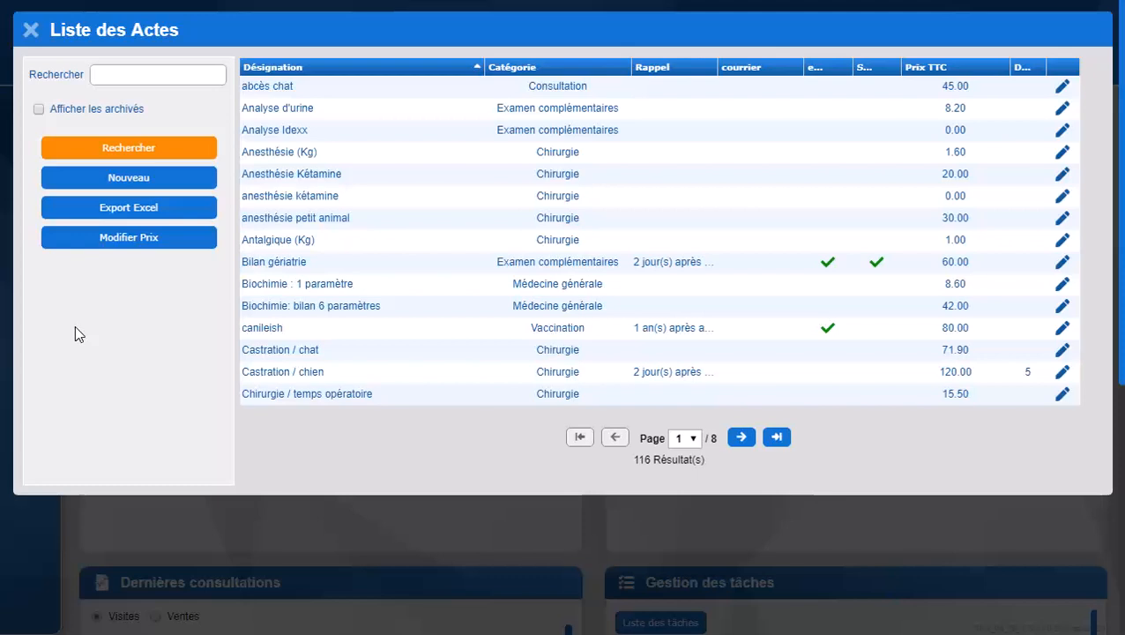
type("rage")
key("BackSpace")
key("BackSpace")
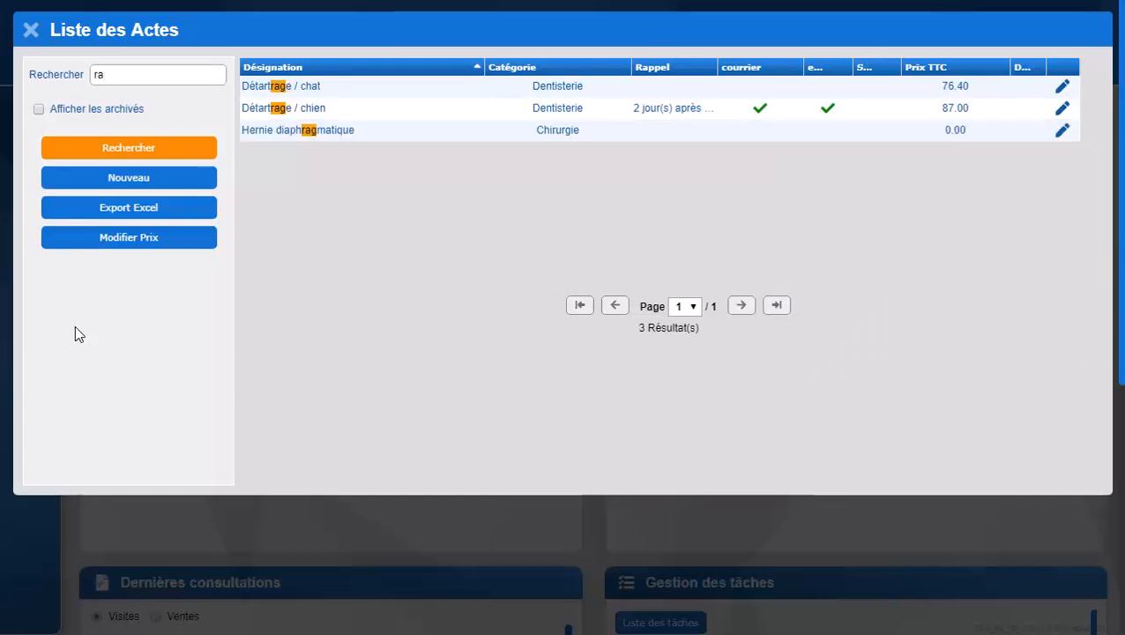
key("BackSpace")
key("BackSpace")
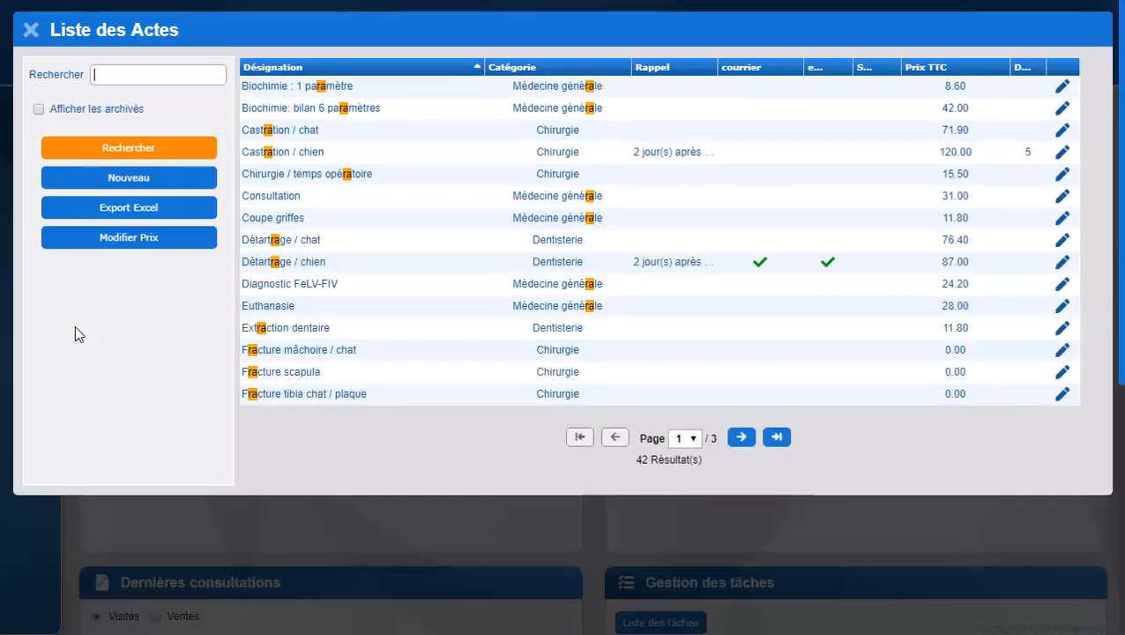
type("vacc")
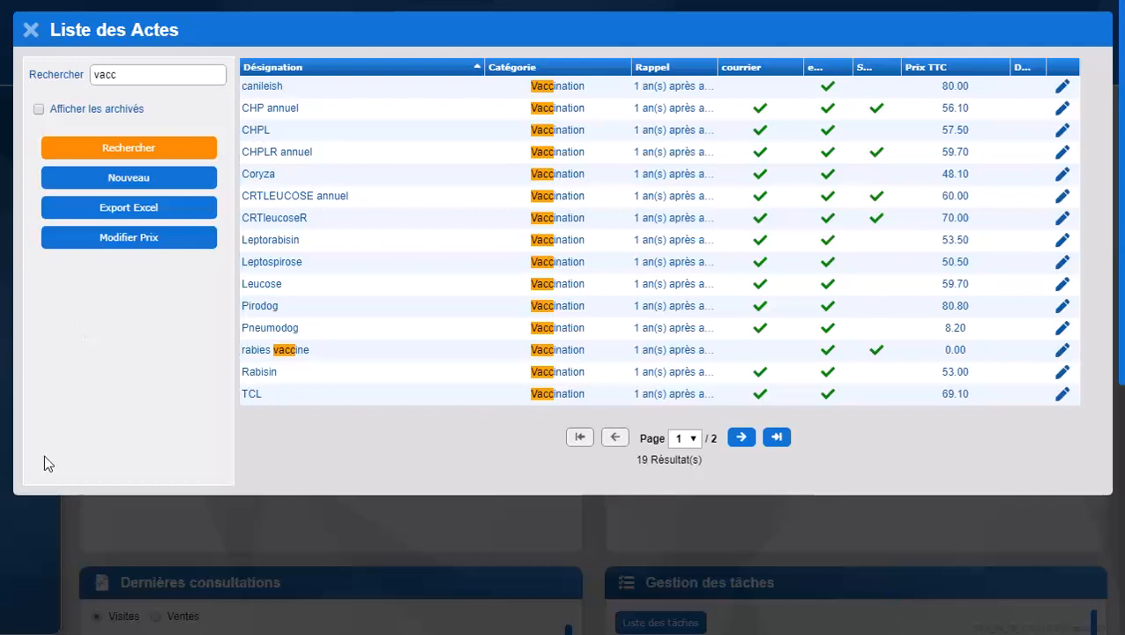
Start a new act template named "Vaccin Rage 3 ans" in the Vaccination category
left_click(124, 178)
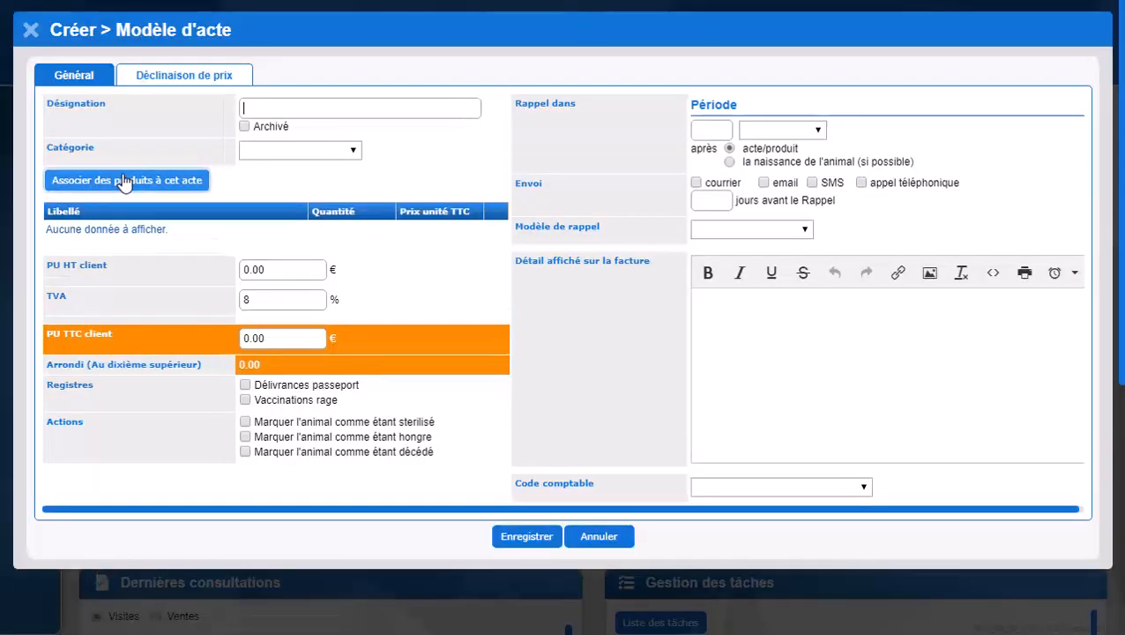
type("Vaccin ")
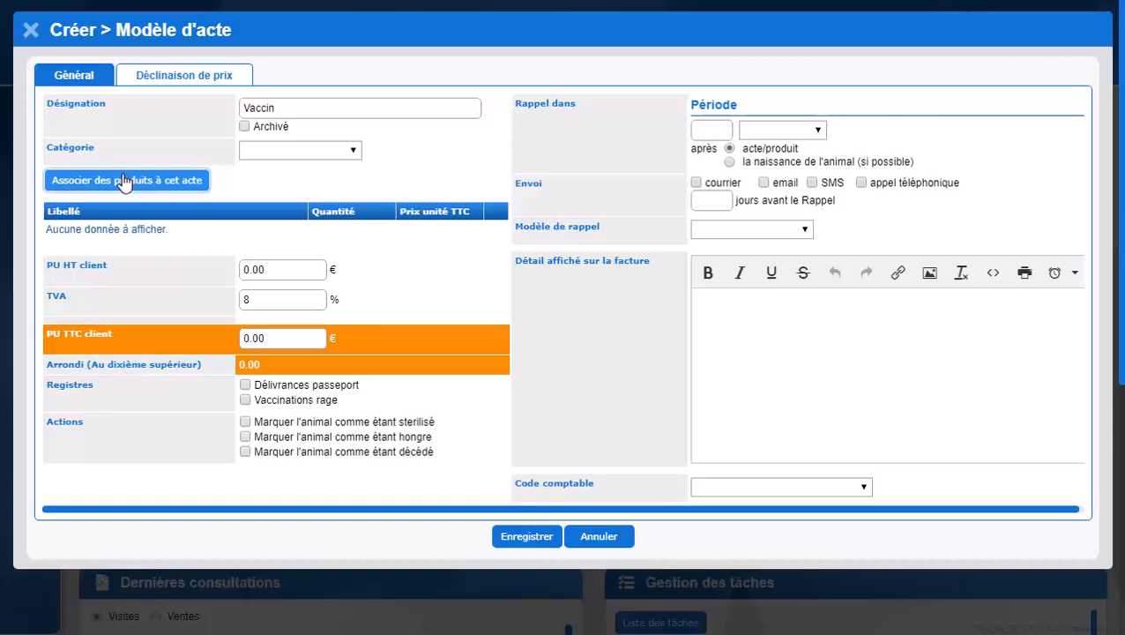
type("Rage 3 ans")
left_click(143, 184)
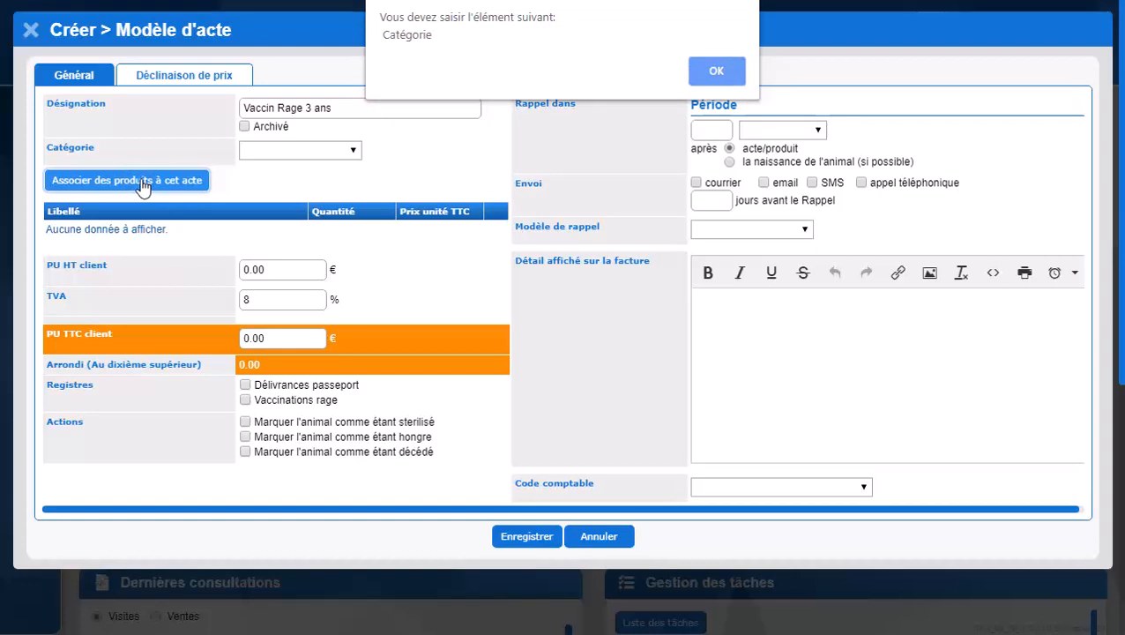
left_click(716, 72)
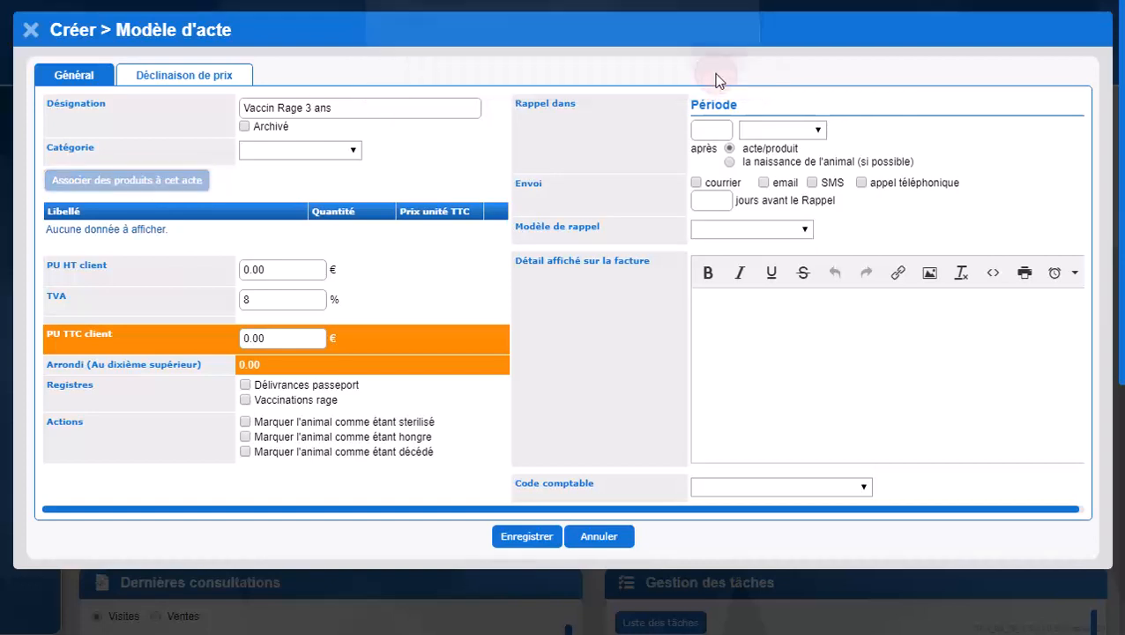
left_click(356, 152)
left_click(287, 376)
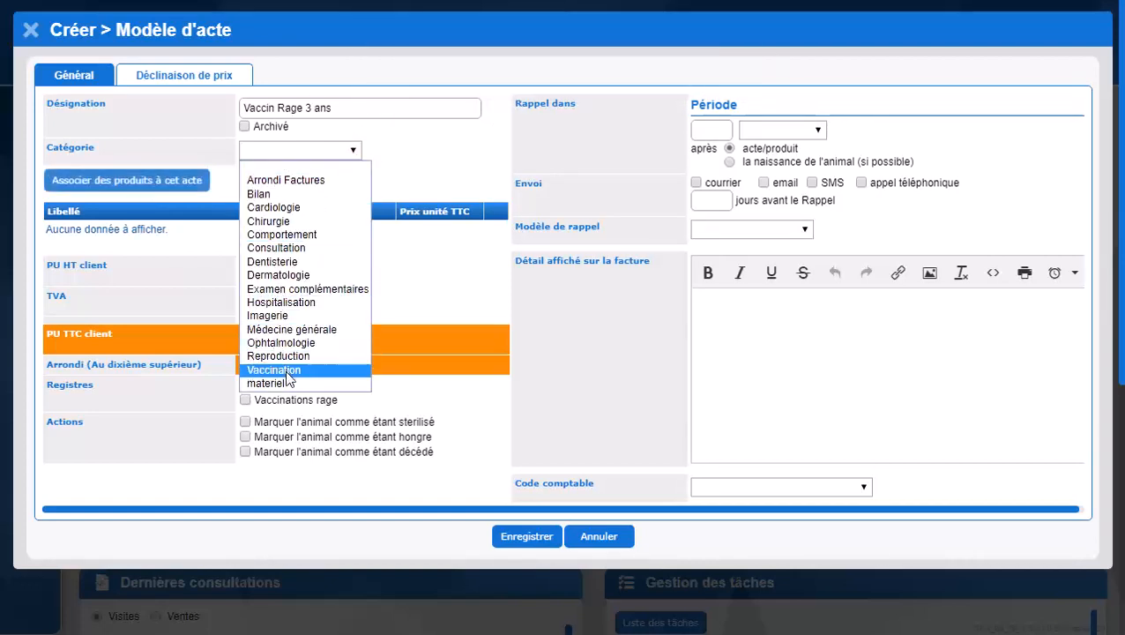
Associate the product VANGUARD RAGE 1 FL. 1 ML with the act, finding it with the search "rag"
left_click(156, 182)
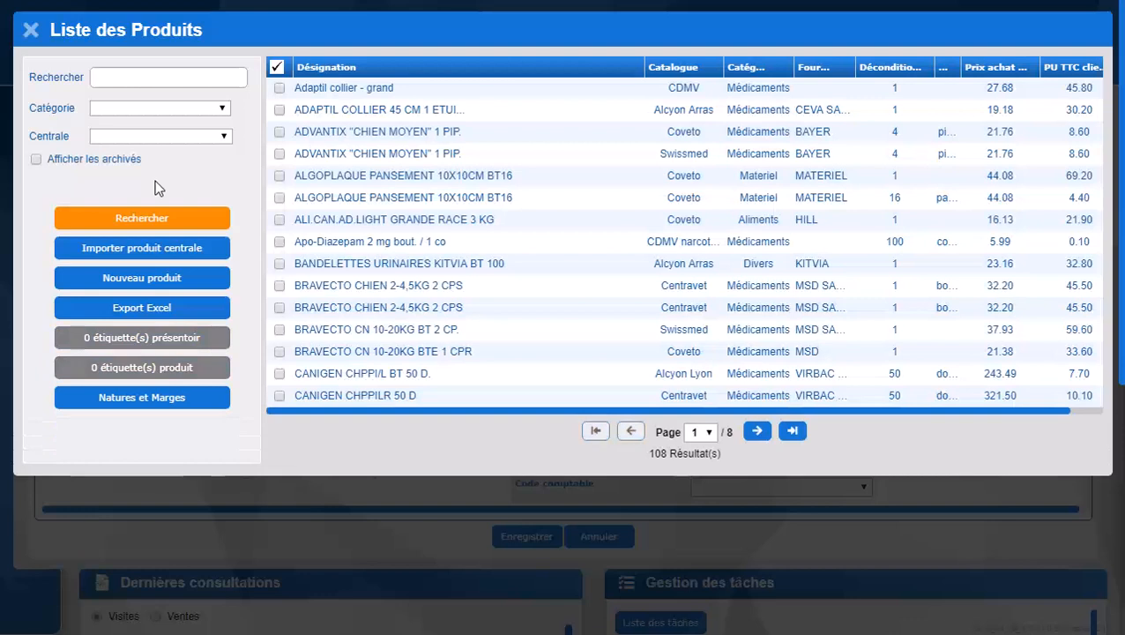
type("ra")
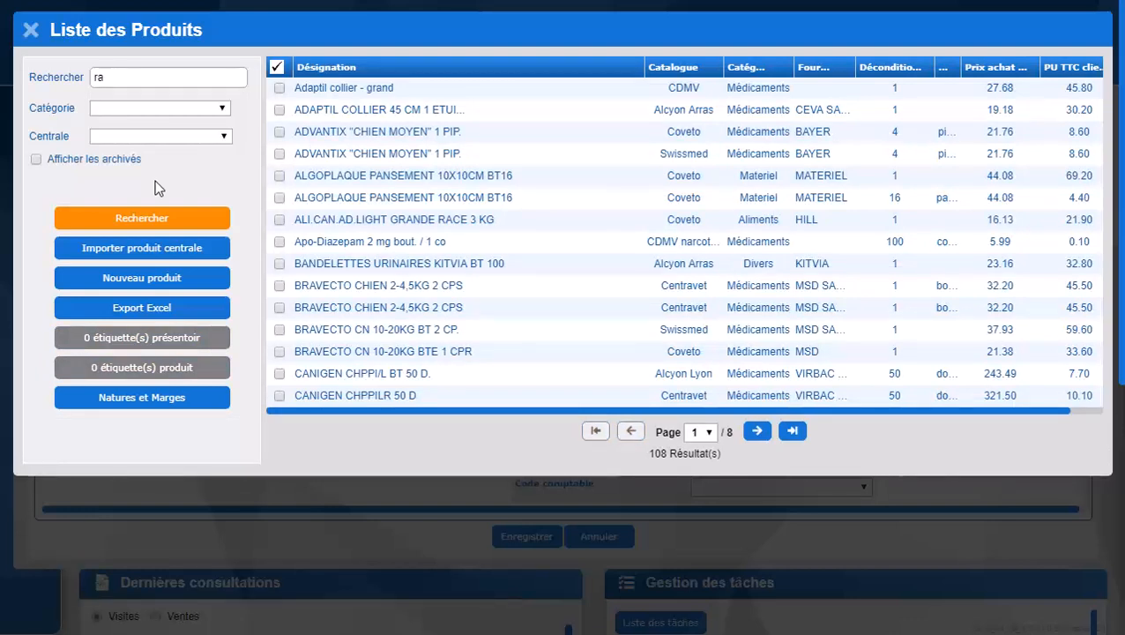
type("g")
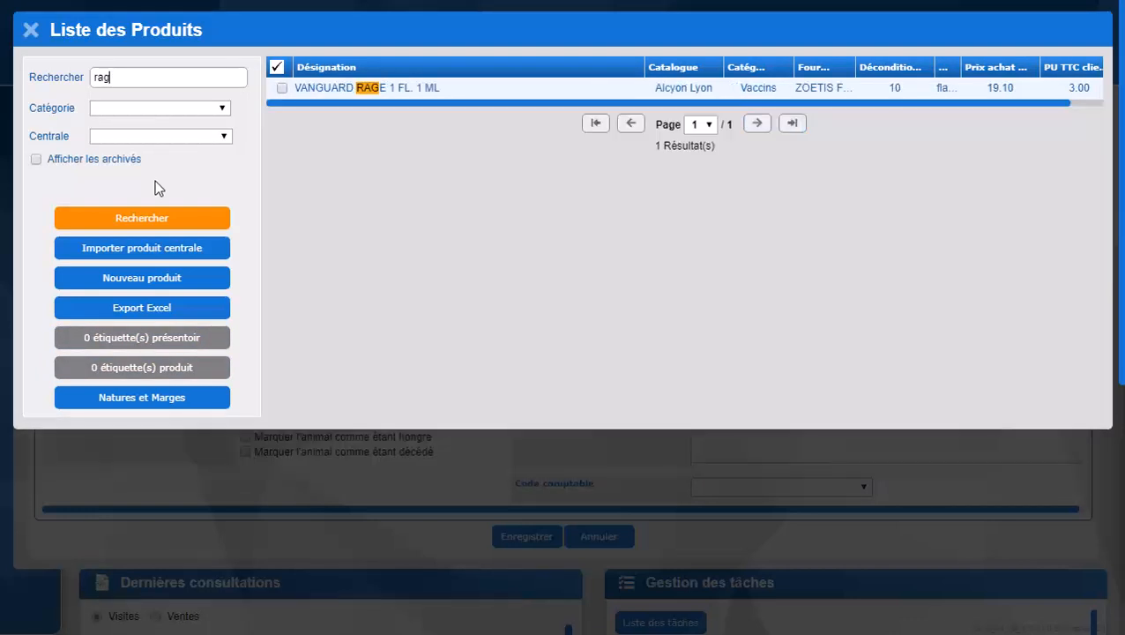
left_click(338, 85)
double_click(339, 86)
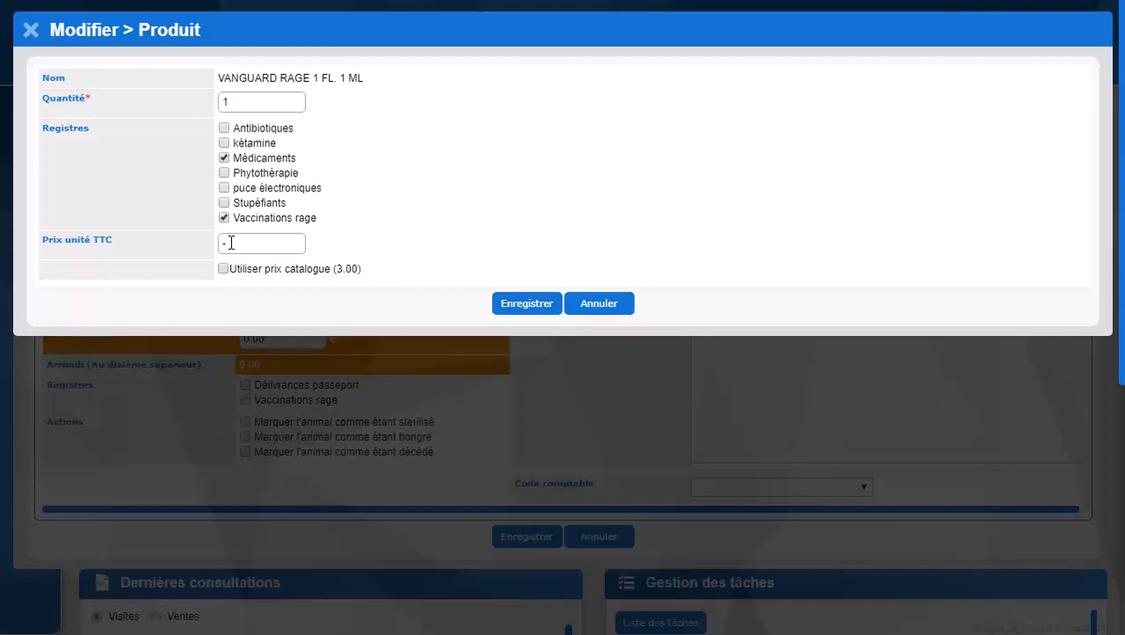
left_click(528, 304)
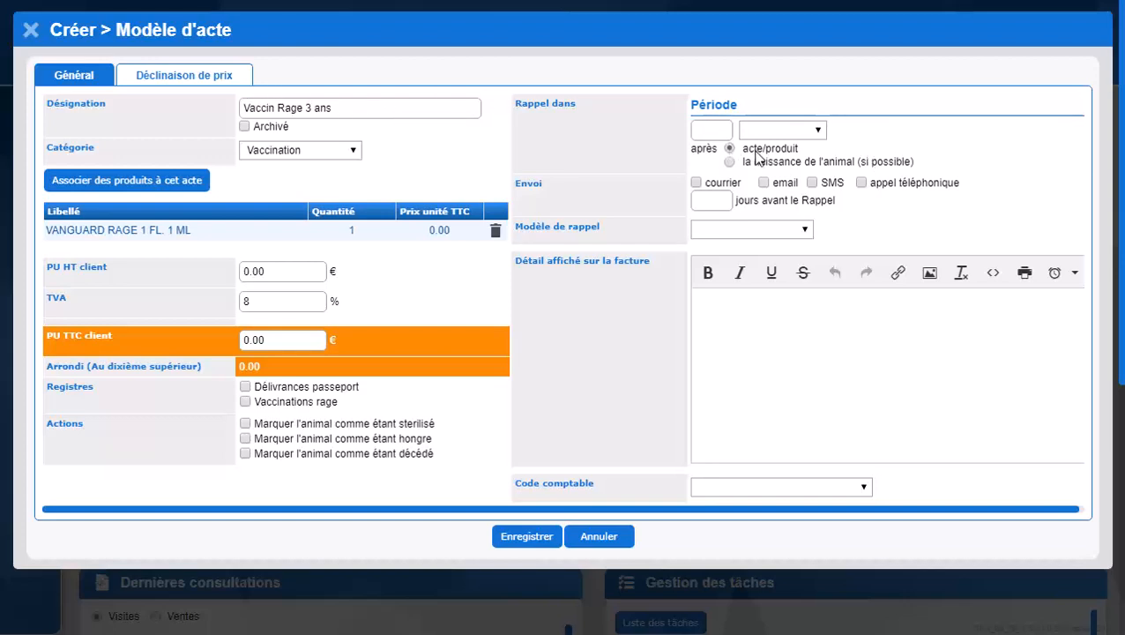
Set the act's reminder period to 3 an(s) after the act or product
left_click(719, 126)
type("3")
left_click(818, 134)
left_click(769, 189)
Select email and SMS as the only sending methods for the act's reminder
left_click(696, 183)
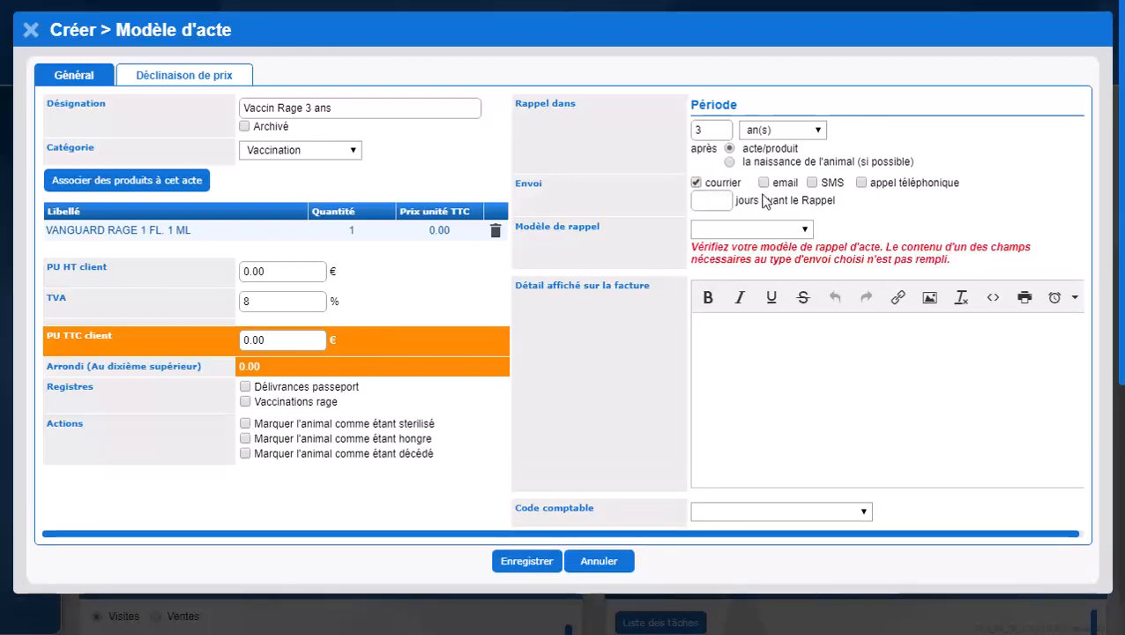
left_click(764, 183)
left_click(815, 184)
left_click(696, 184)
left_click(861, 183)
left_click(861, 183)
Assign the Vaccination reminder template and set the sending to 21 days before the reminder
left_click(804, 230)
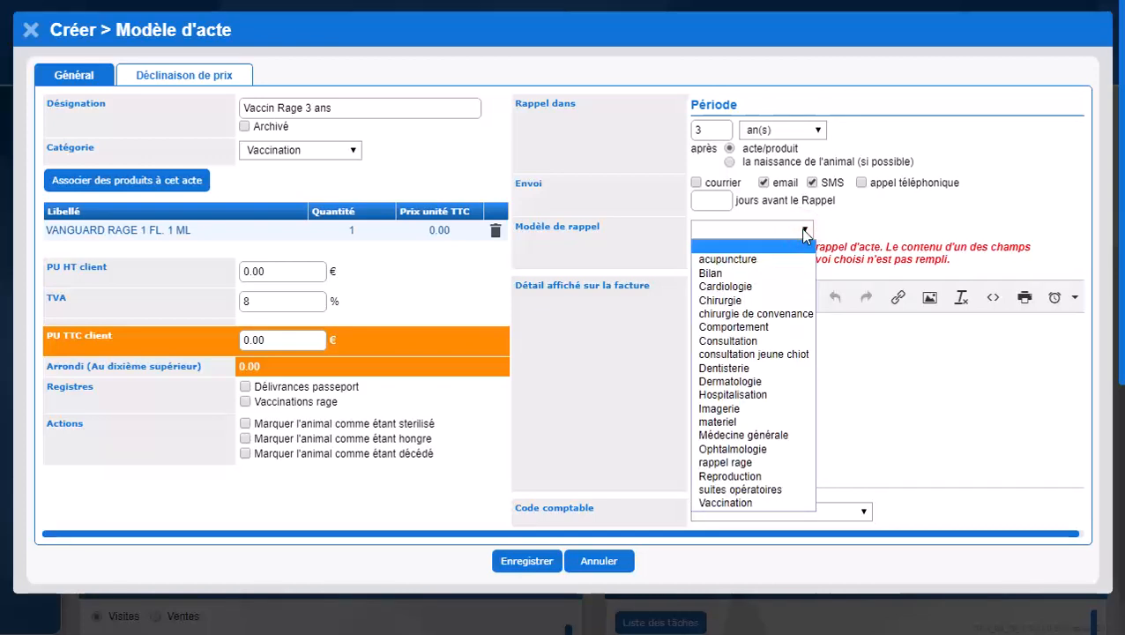
left_click(740, 508)
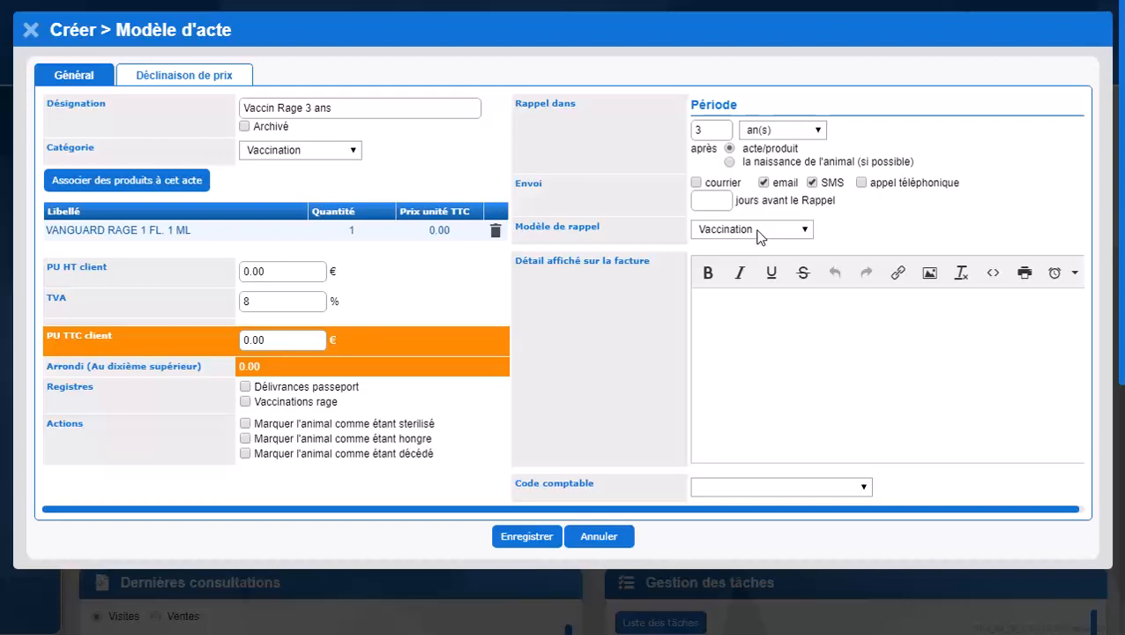
left_click(704, 201)
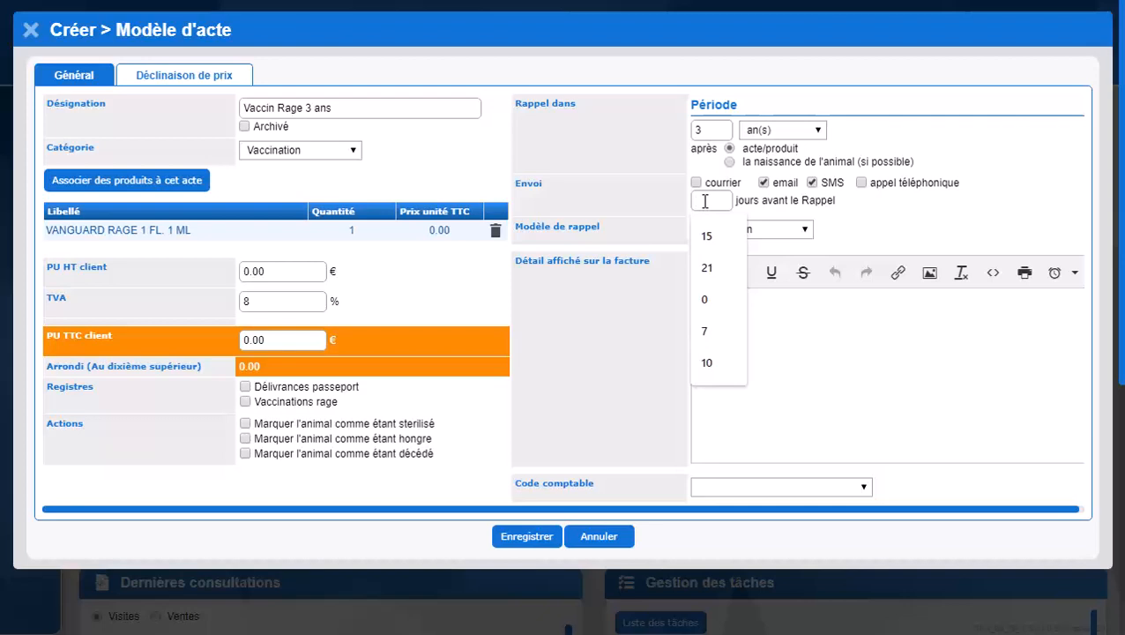
type("21")
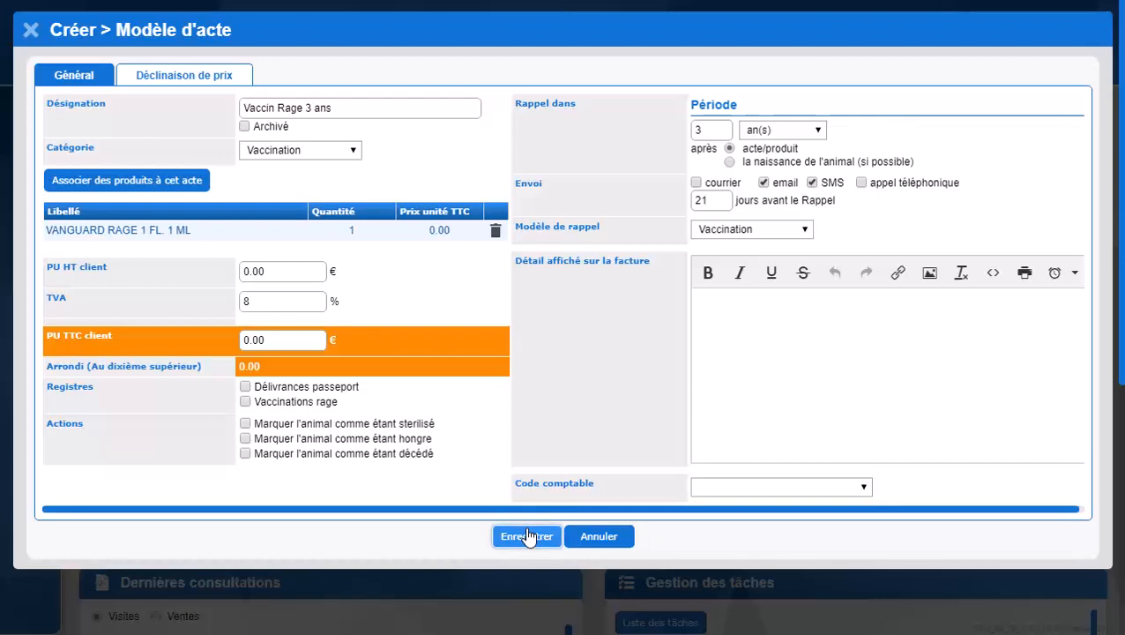
Set the act's client price including tax to 60 € and save the act template
left_click(264, 336)
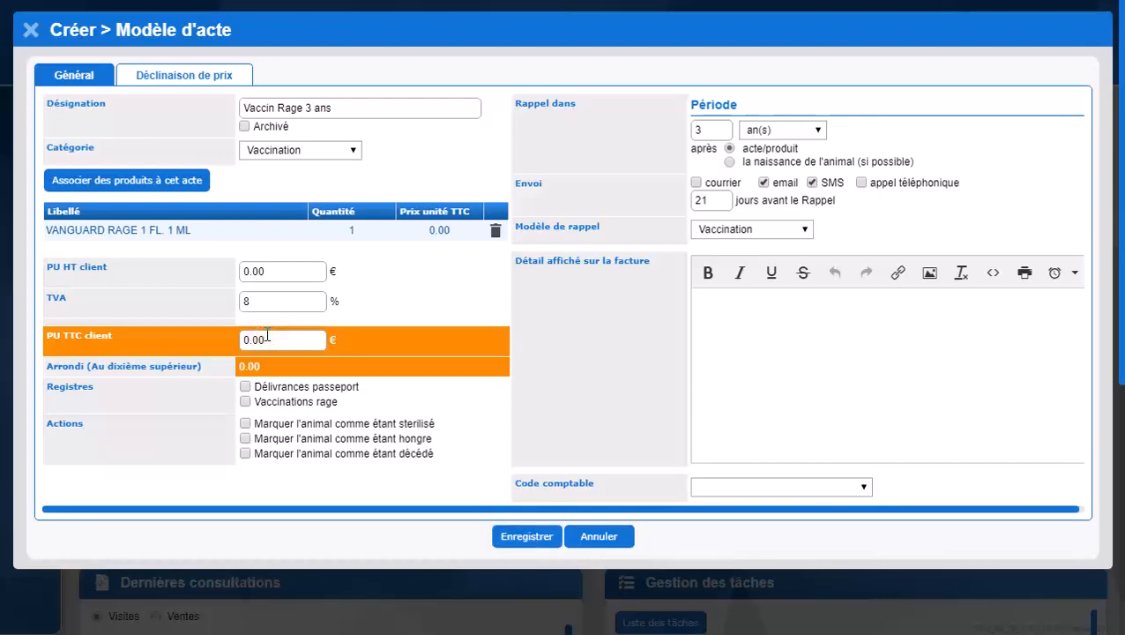
key("BackSpace")
key("BackSpace")
key("BackSpace")
key("BackSpace")
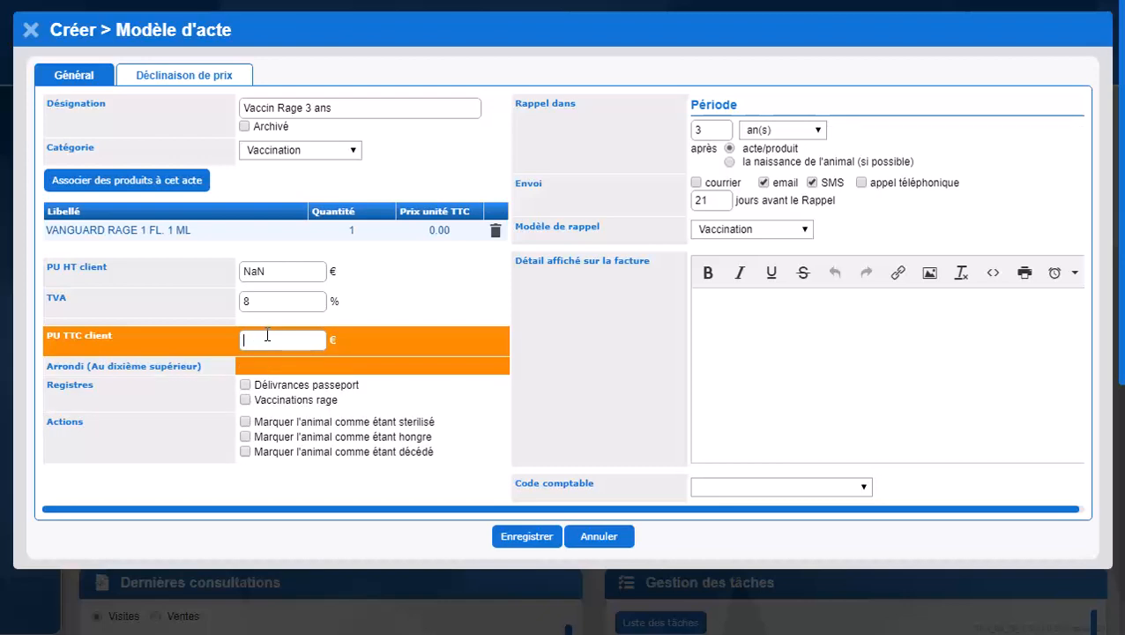
type("60")
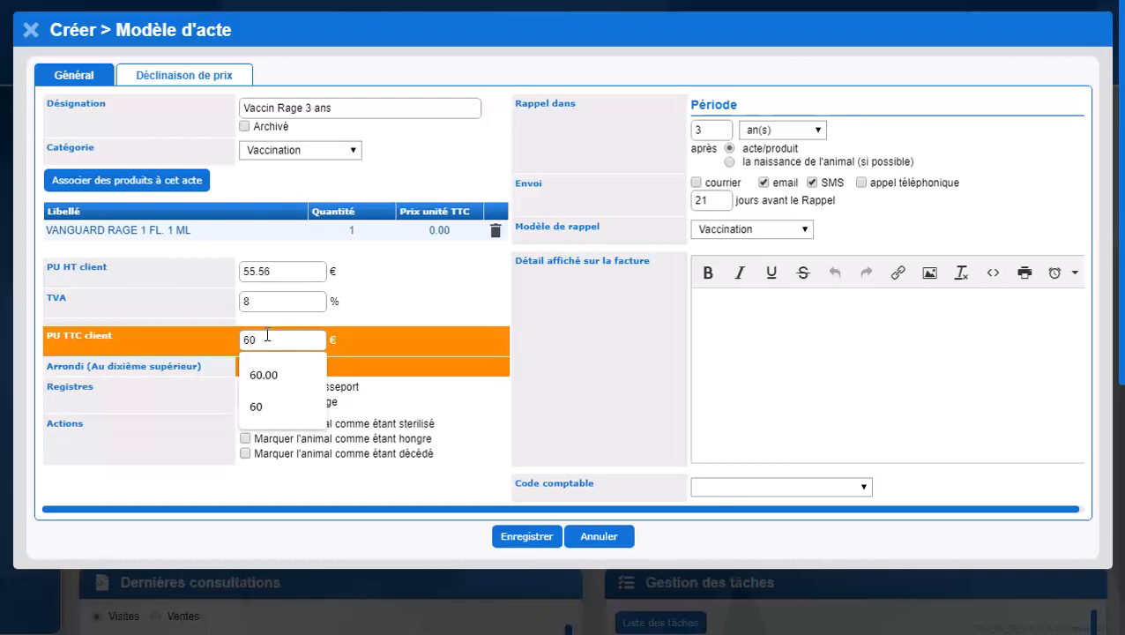
left_click(442, 299)
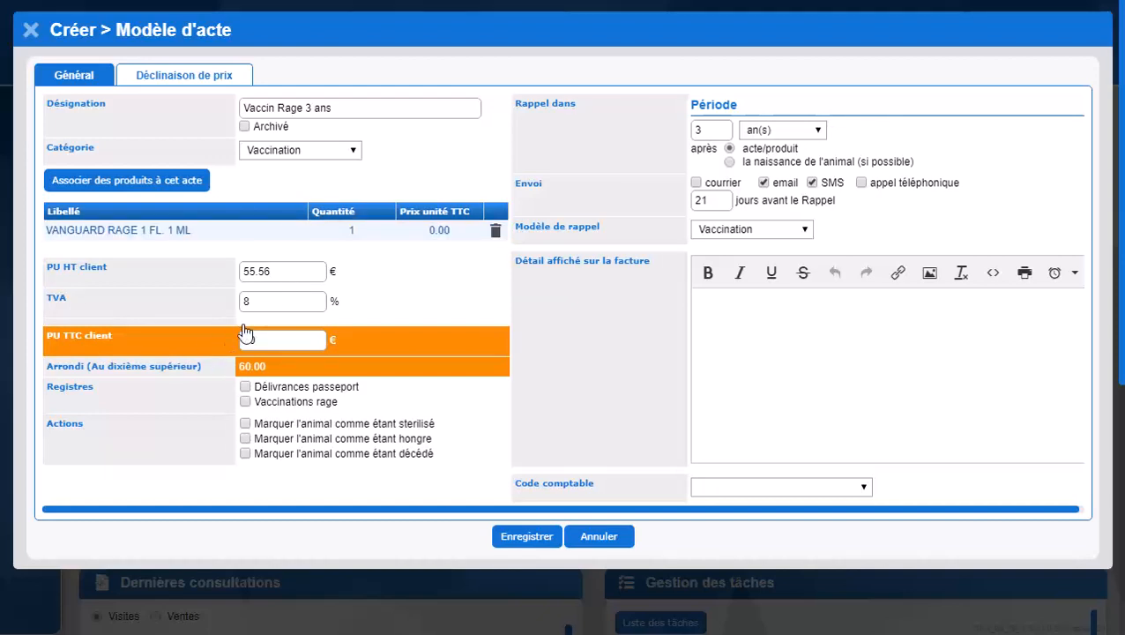
left_click(526, 535)
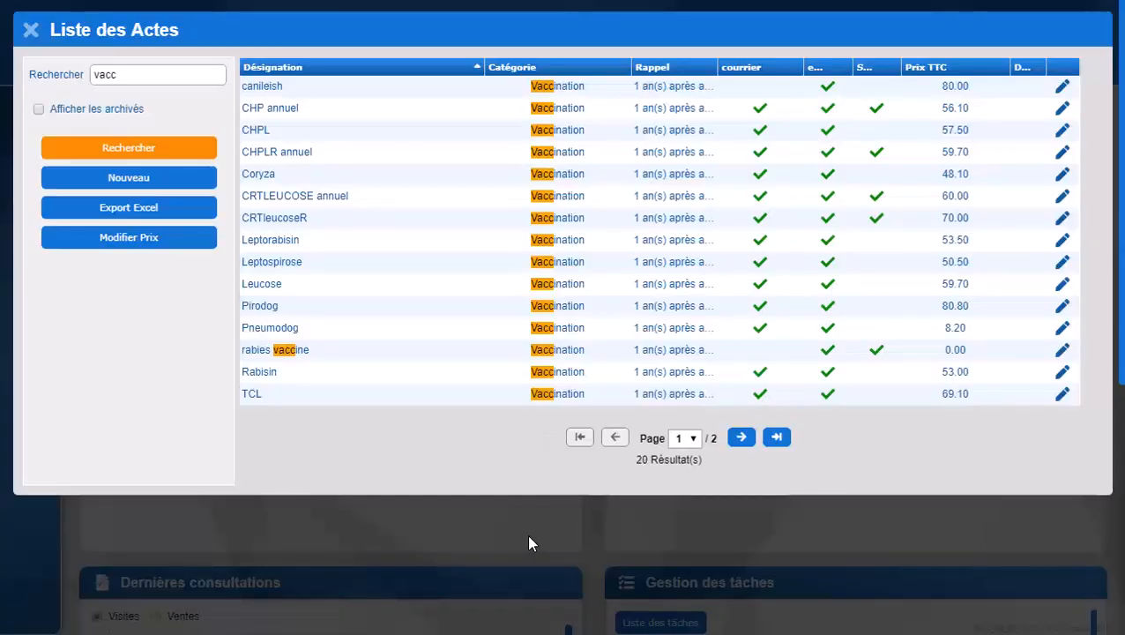
Search the act list for "leu" and review the settings of the CRTLEUCOSE annuel act template
left_click(124, 76)
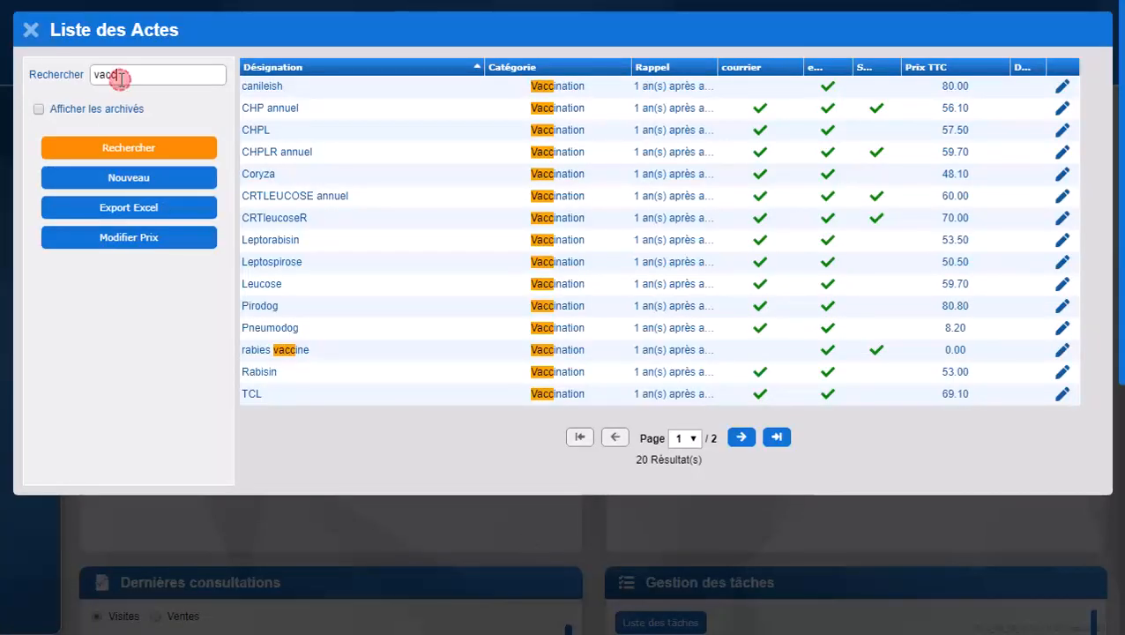
key("BackSpace")
key("BackSpace")
key("BackSpace")
key("BackSpace")
type("leu")
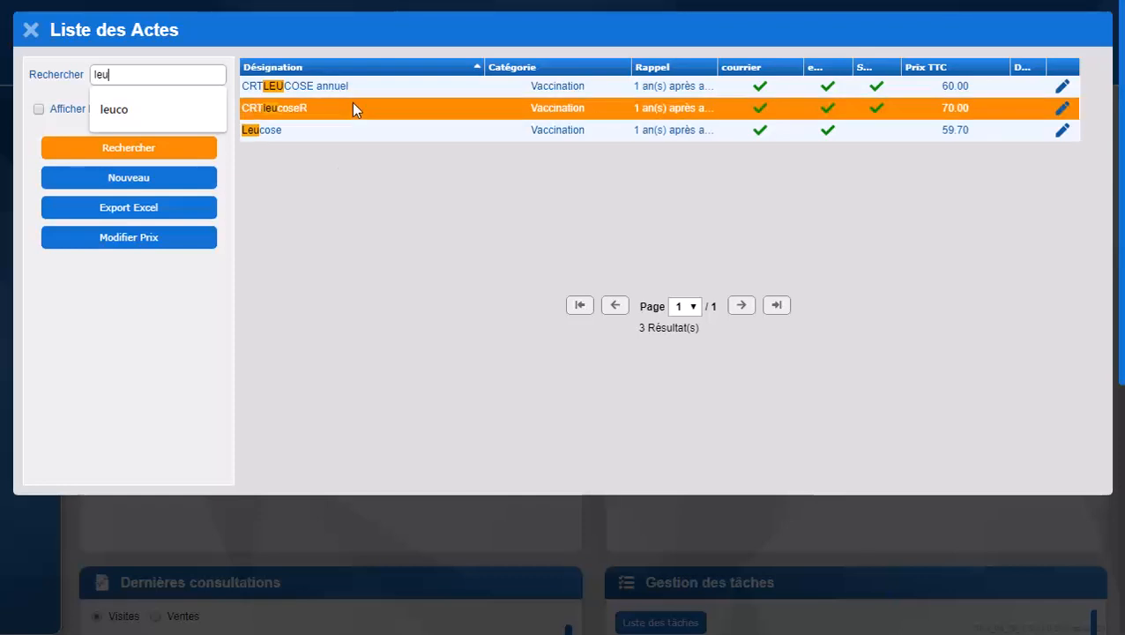
left_click(372, 90)
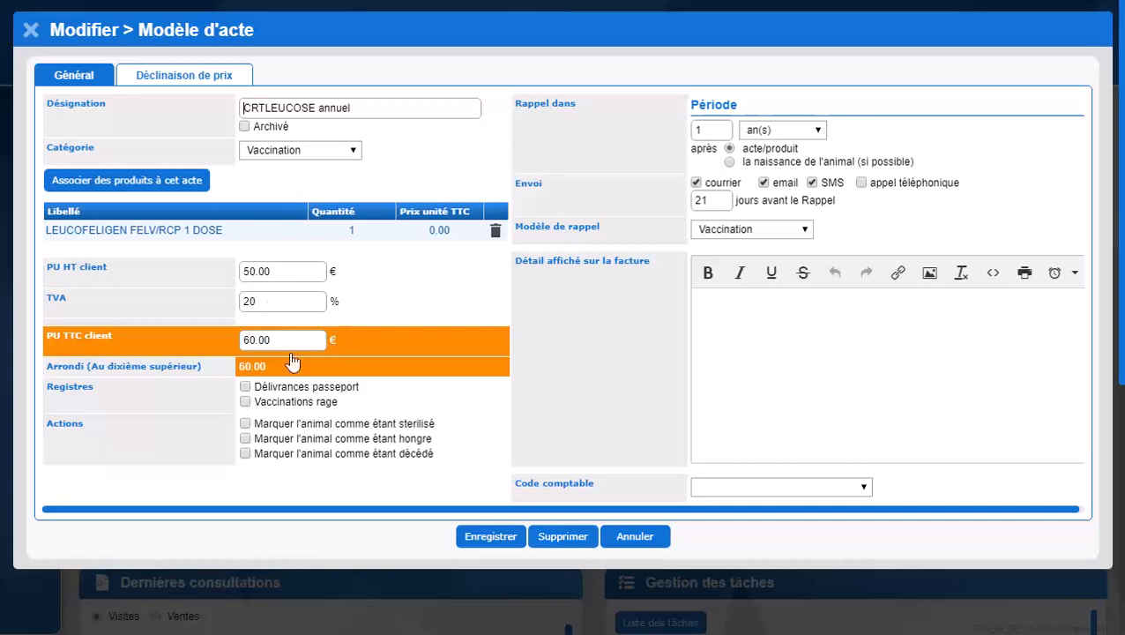
left_click(483, 538)
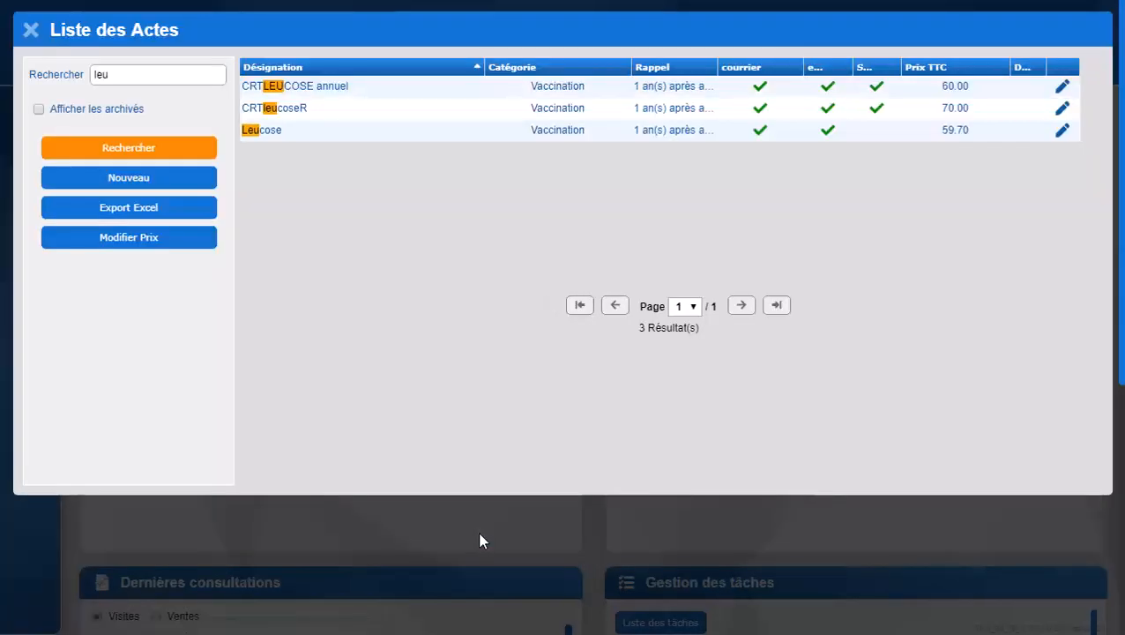
left_click(31, 33)
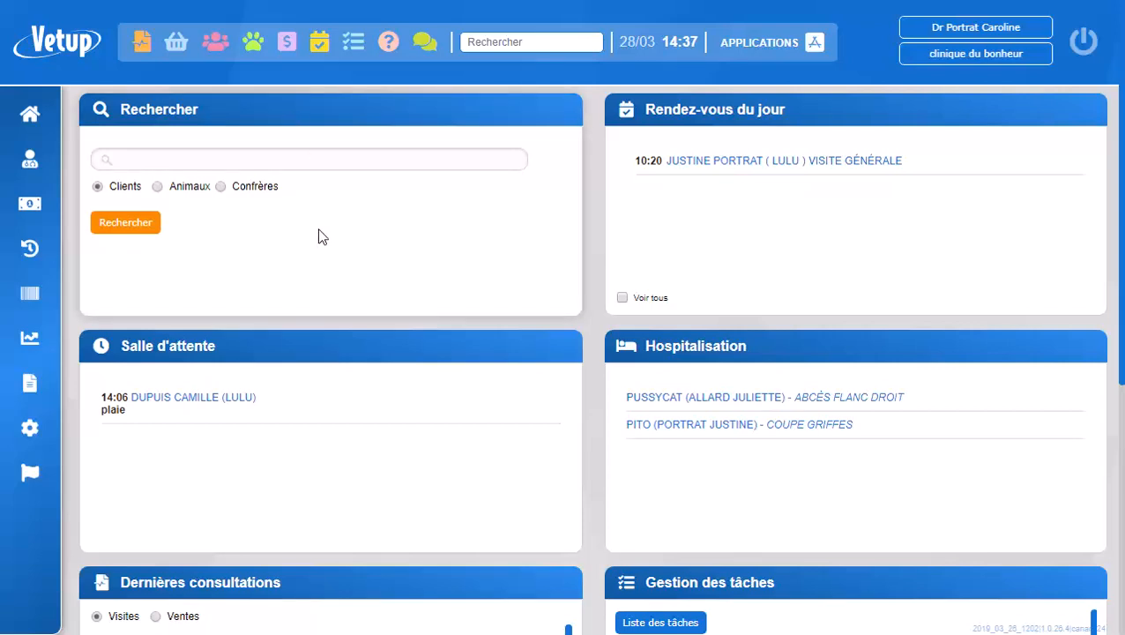
Create a consultation for the cat gudulle without linking it to the referring vet, and show its billing section
left_click(253, 42)
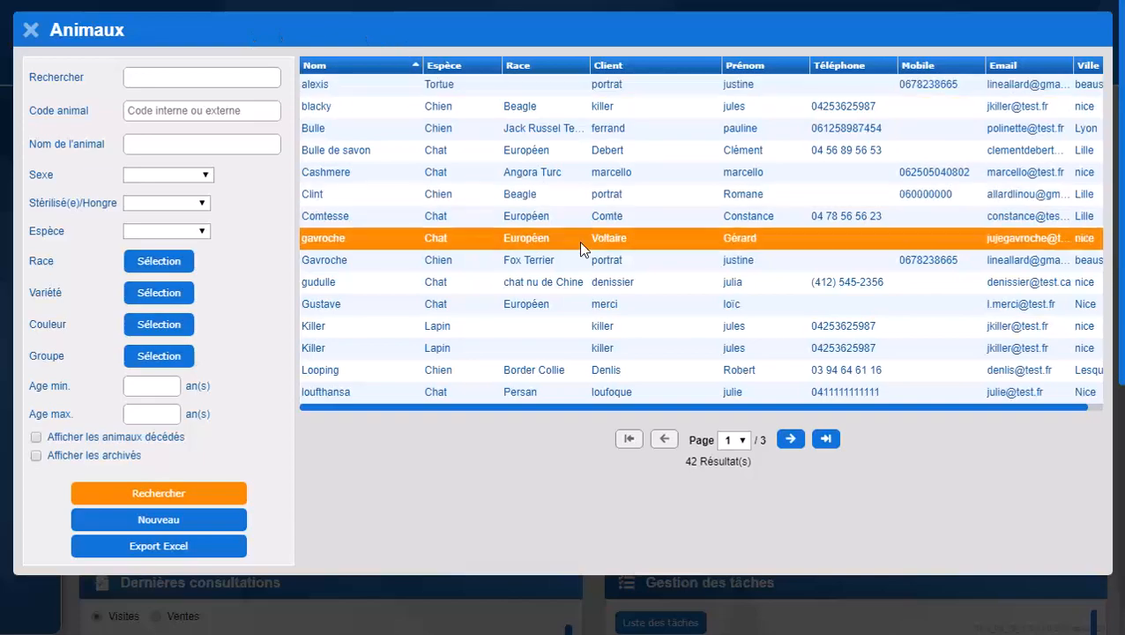
left_click(562, 282)
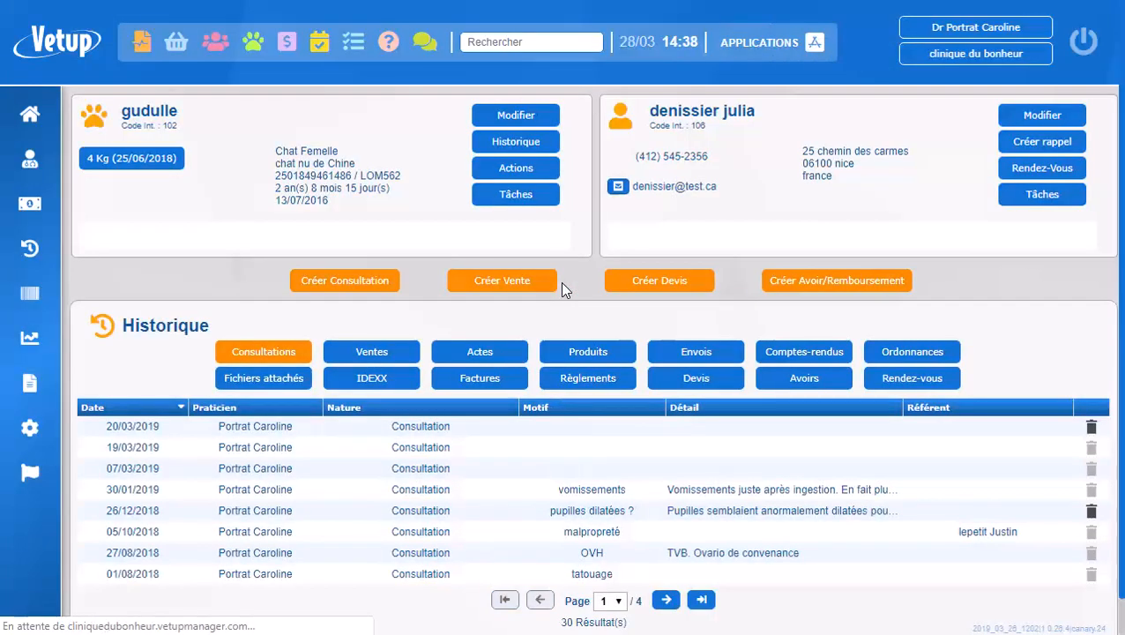
left_click(360, 307)
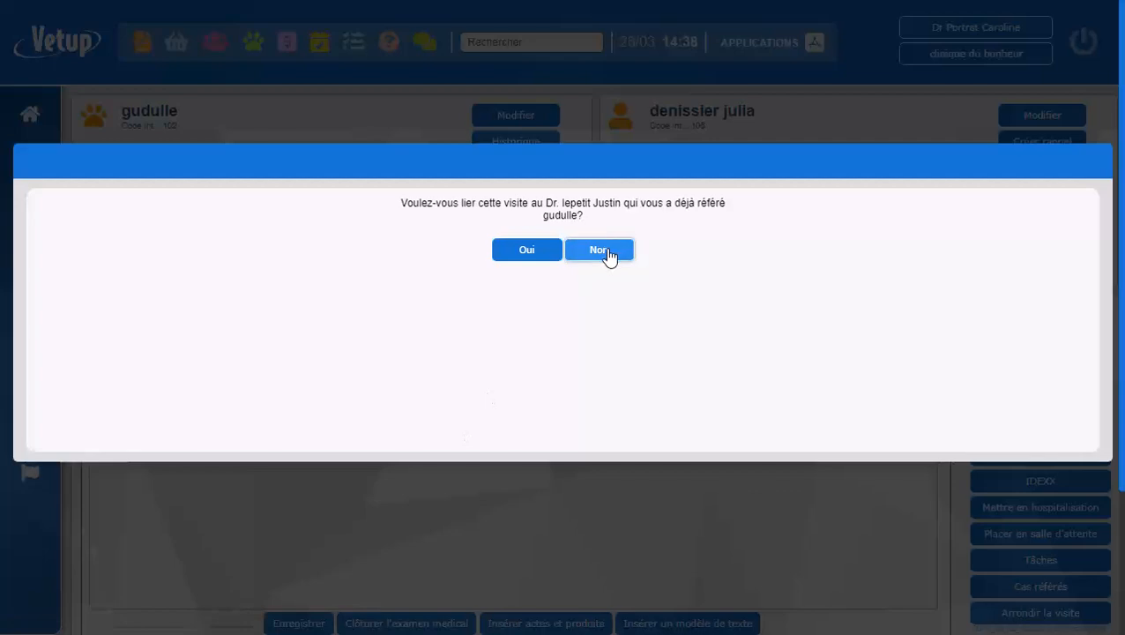
left_click(607, 250)
left_click(249, 347)
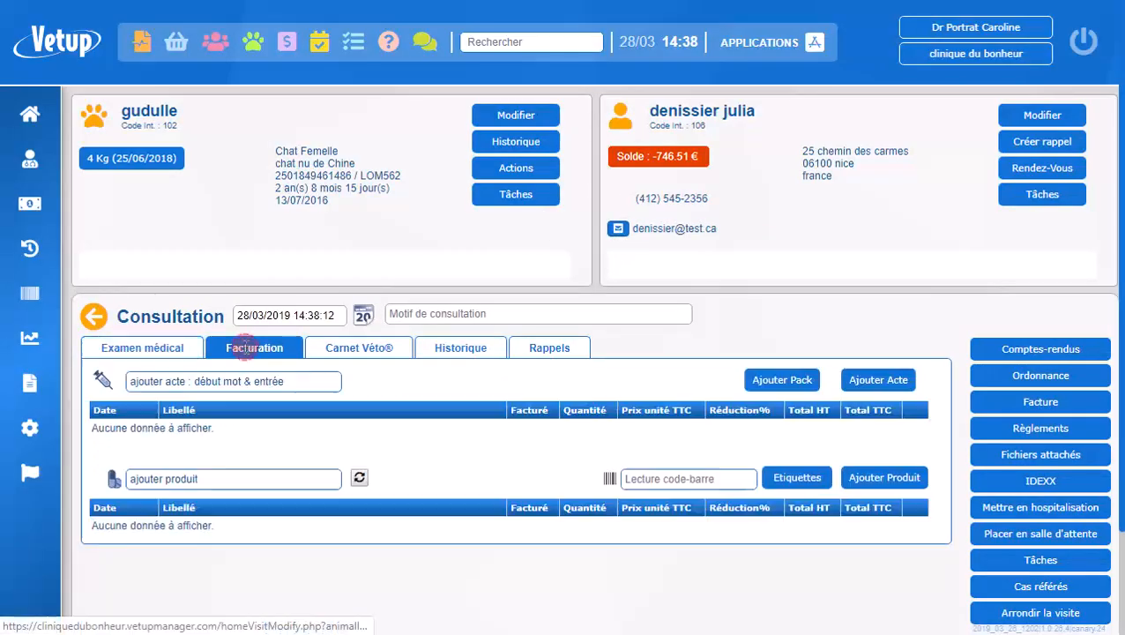
Add the act Vaccin Rage 3 ans to the consultation's billing, finding it with "vacci"
left_click(191, 379)
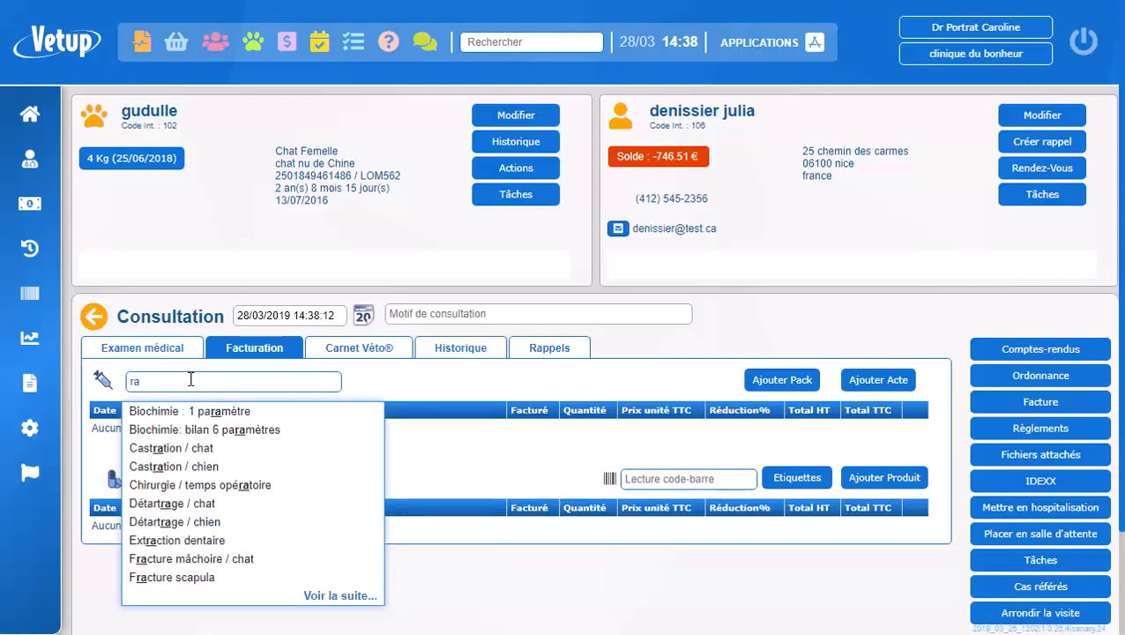
key("BackSpace")
key("BackSpace")
type("vacci")
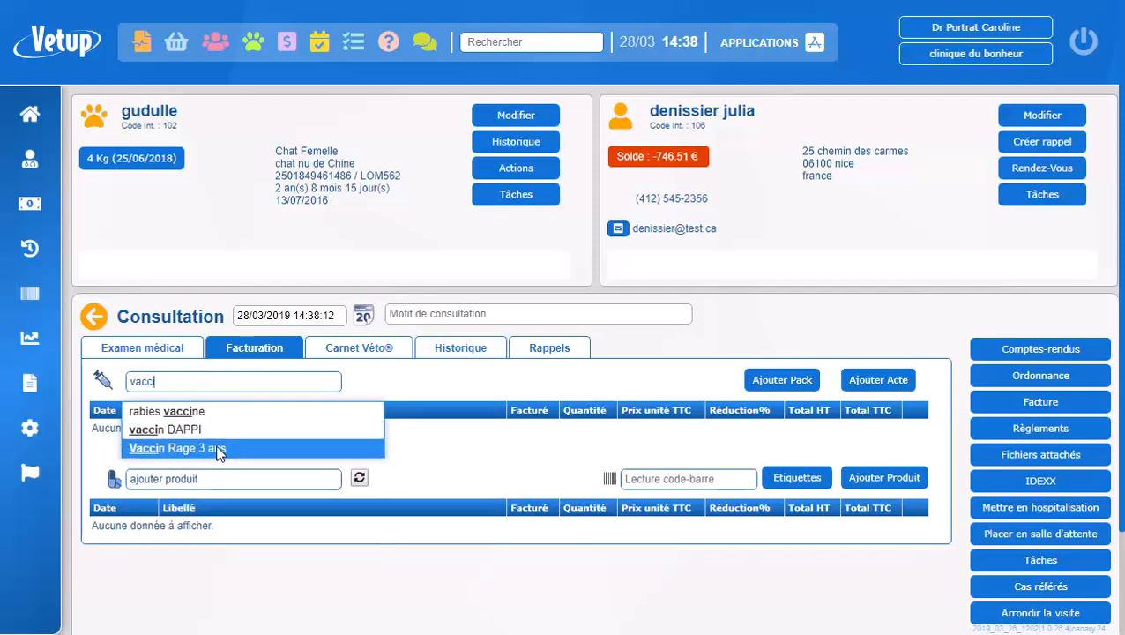
left_click(218, 449)
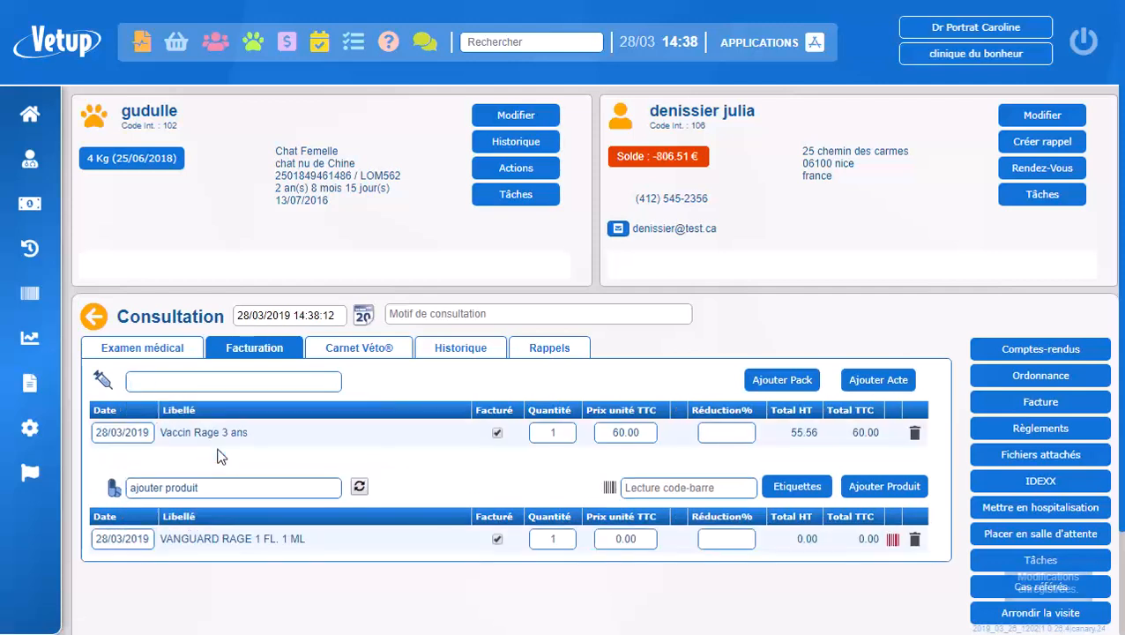
Add the act CRTLEUCOSE annuel to the consultation's billing, finding it with "leu"
type("le")
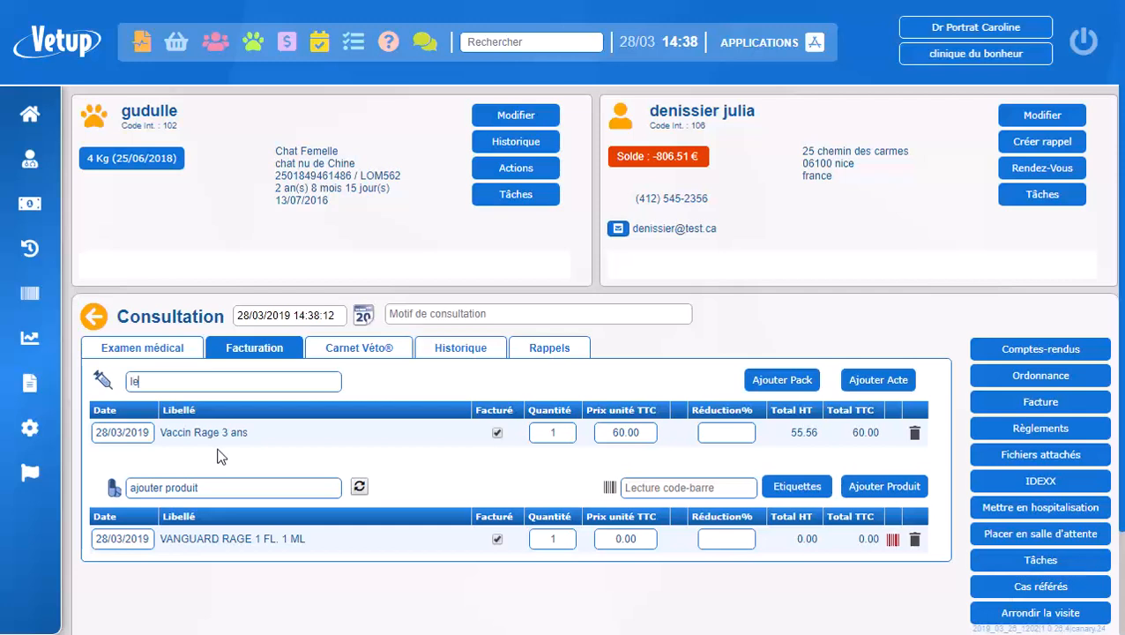
type("u")
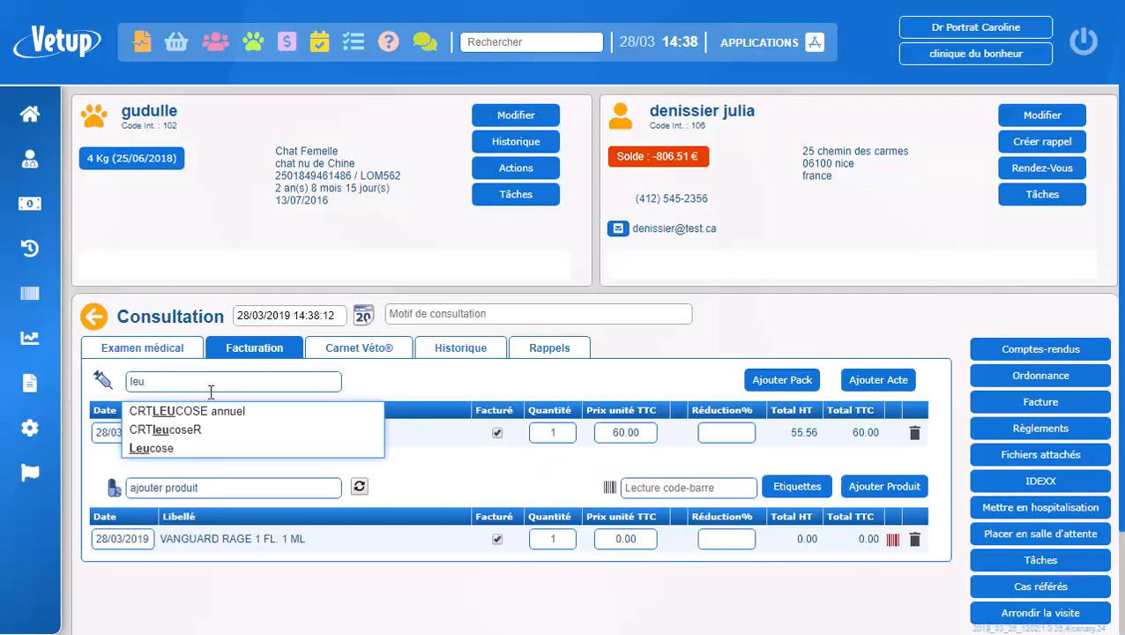
left_click(220, 413)
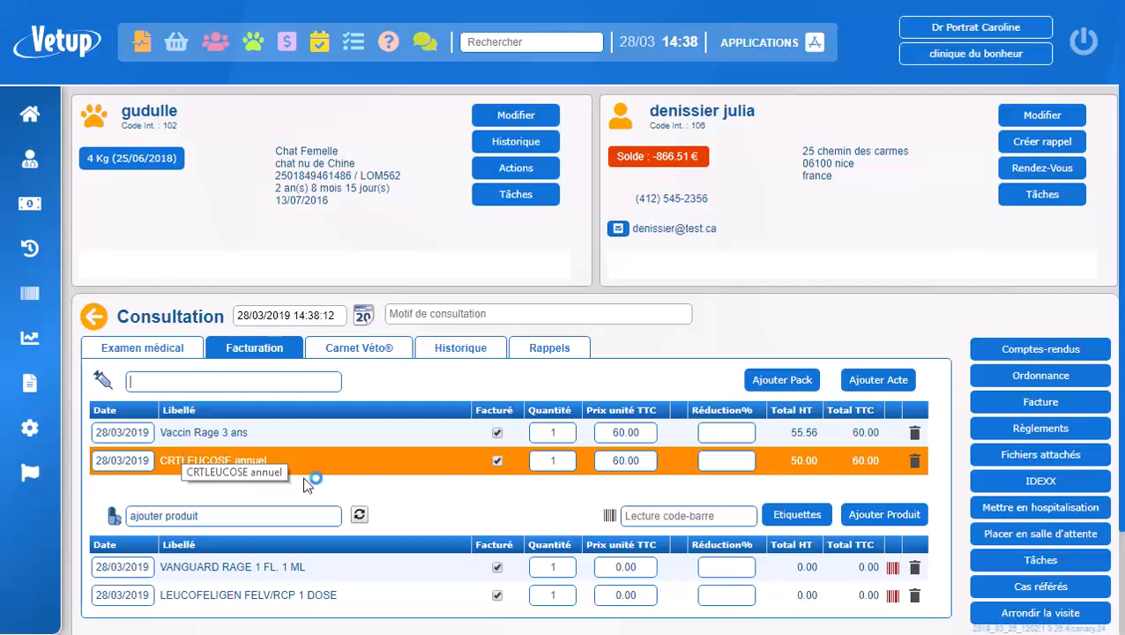
Create lot number U205A01 with expiry date 20/02/2020 for the product VANGUARD RAGE 1 FL. 1 ML
scroll(313, 485, "down", 3)
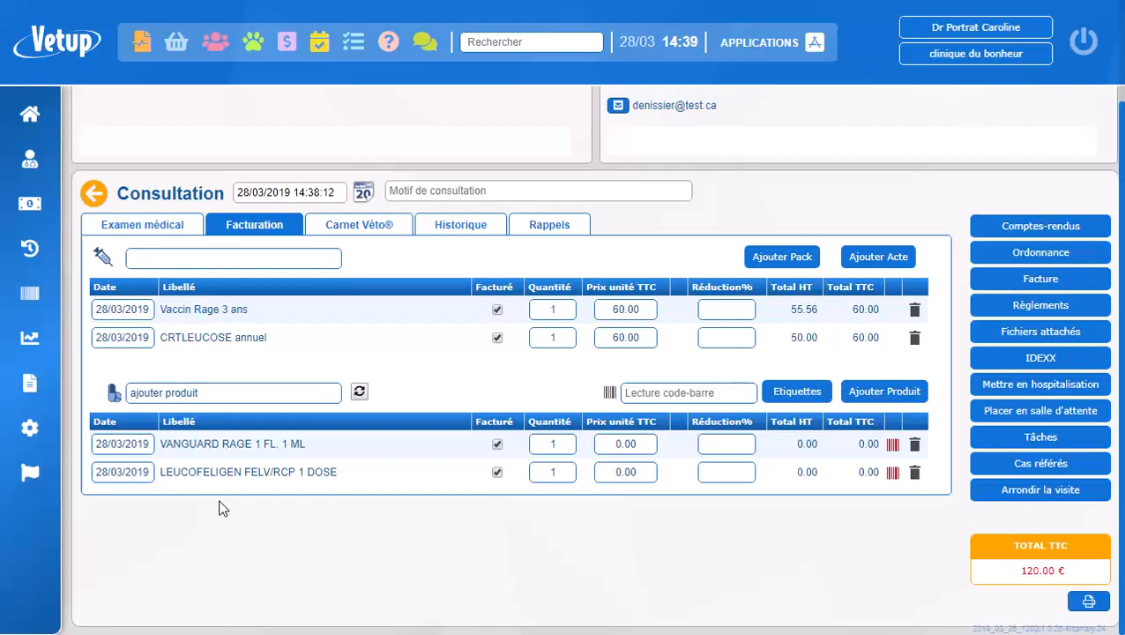
left_click(888, 445)
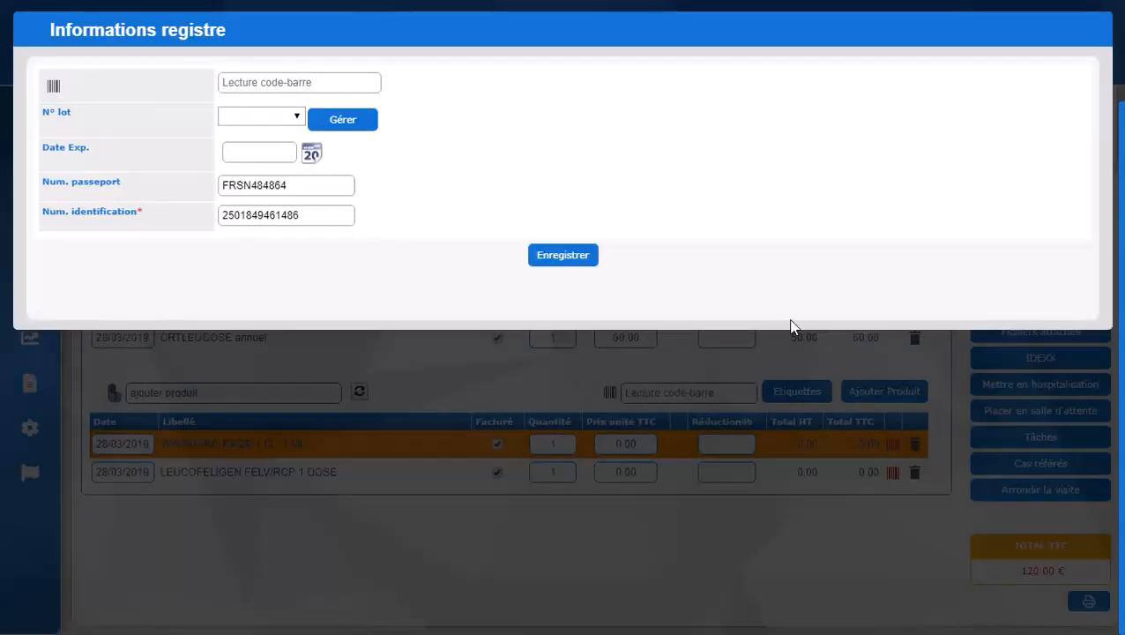
left_click(298, 121)
left_click(356, 122)
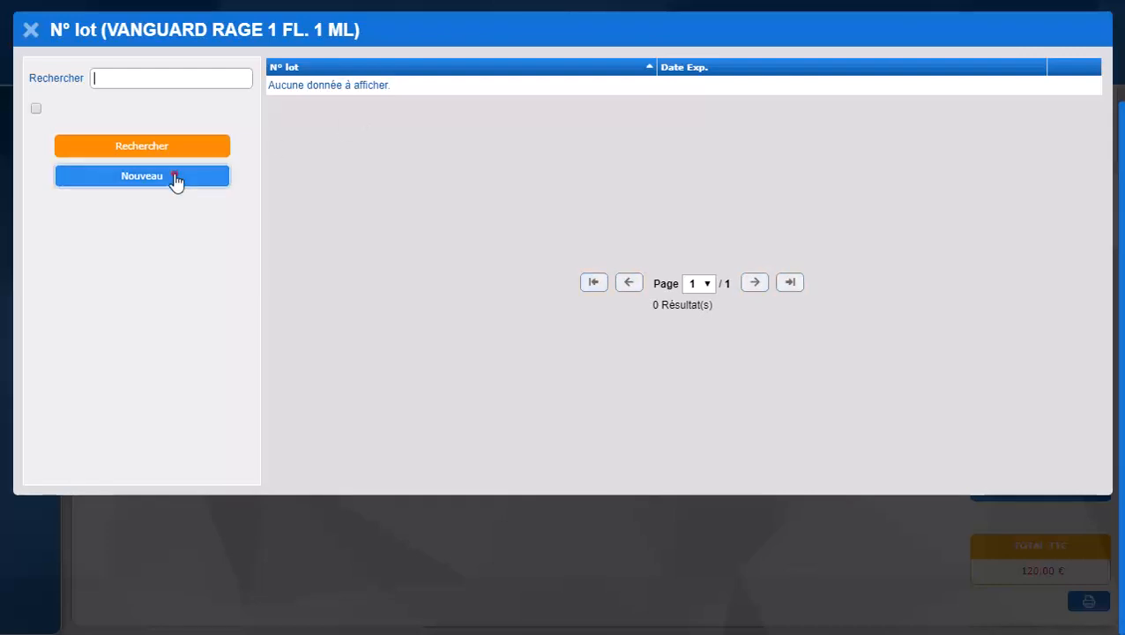
left_click(176, 180)
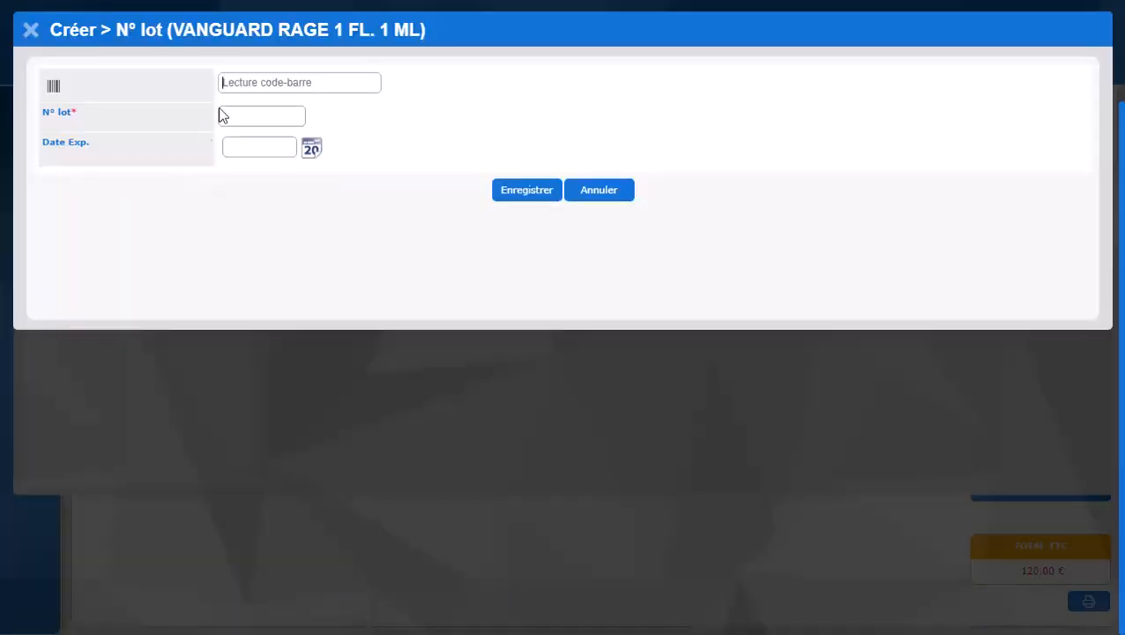
left_click(225, 118)
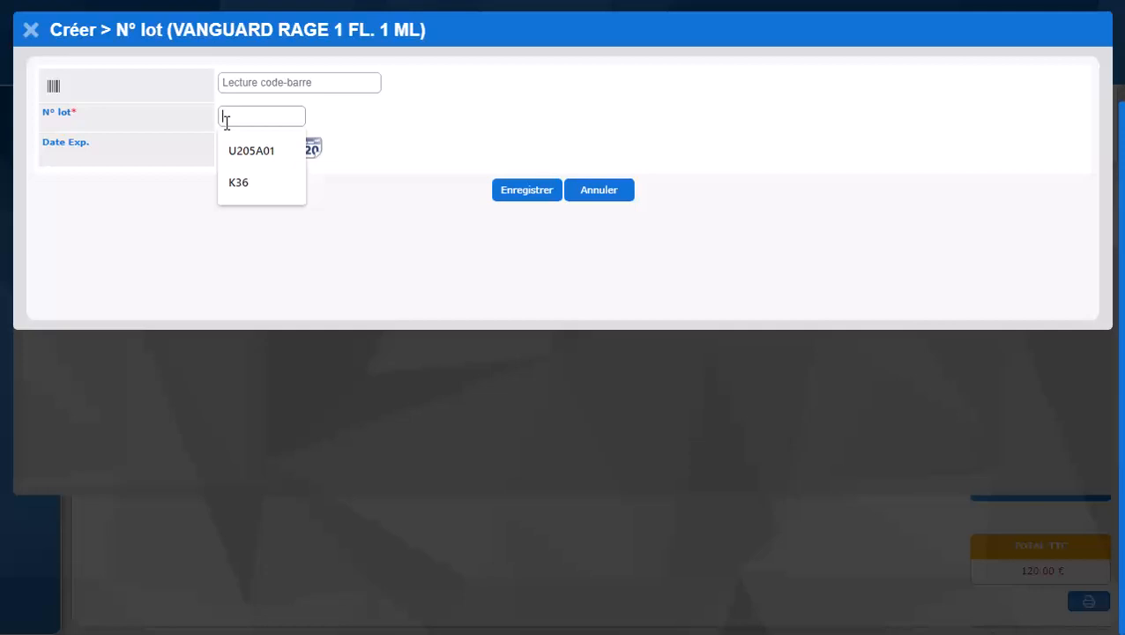
left_click(262, 151)
left_click(264, 148)
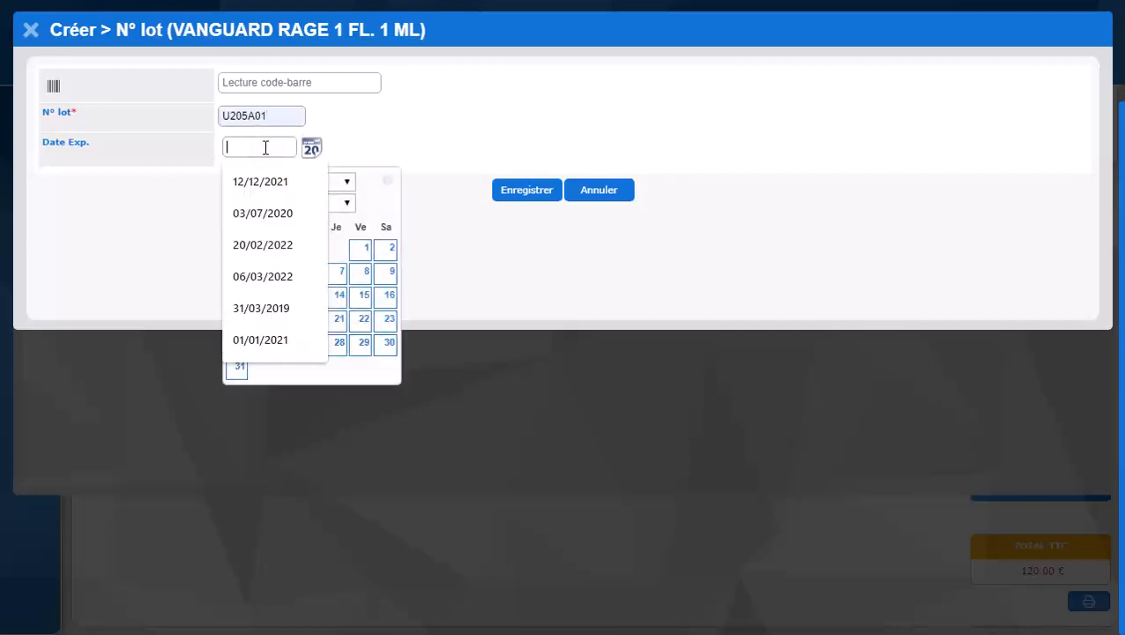
type("20/20")
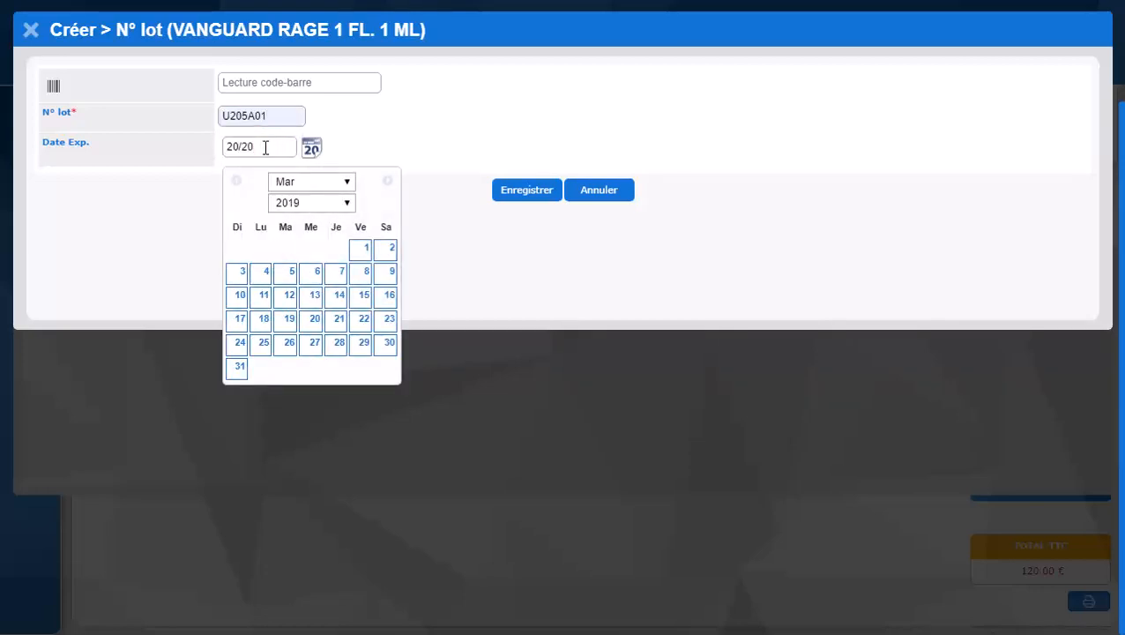
key("BackSpace")
key("BackSpace")
type("02")
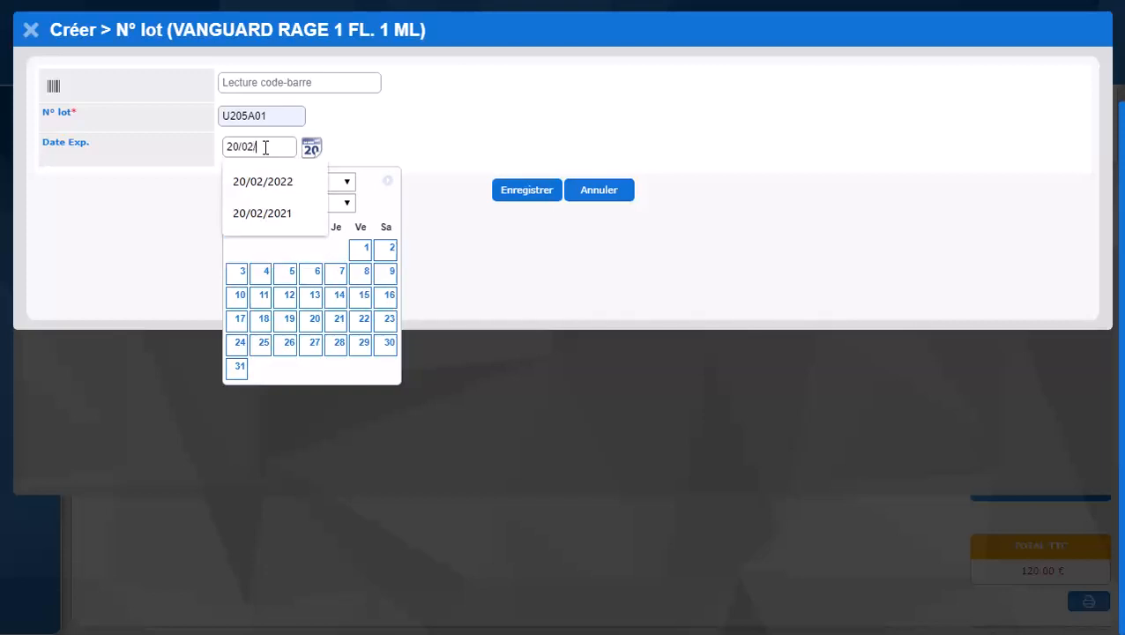
type("/2020")
left_click(518, 195)
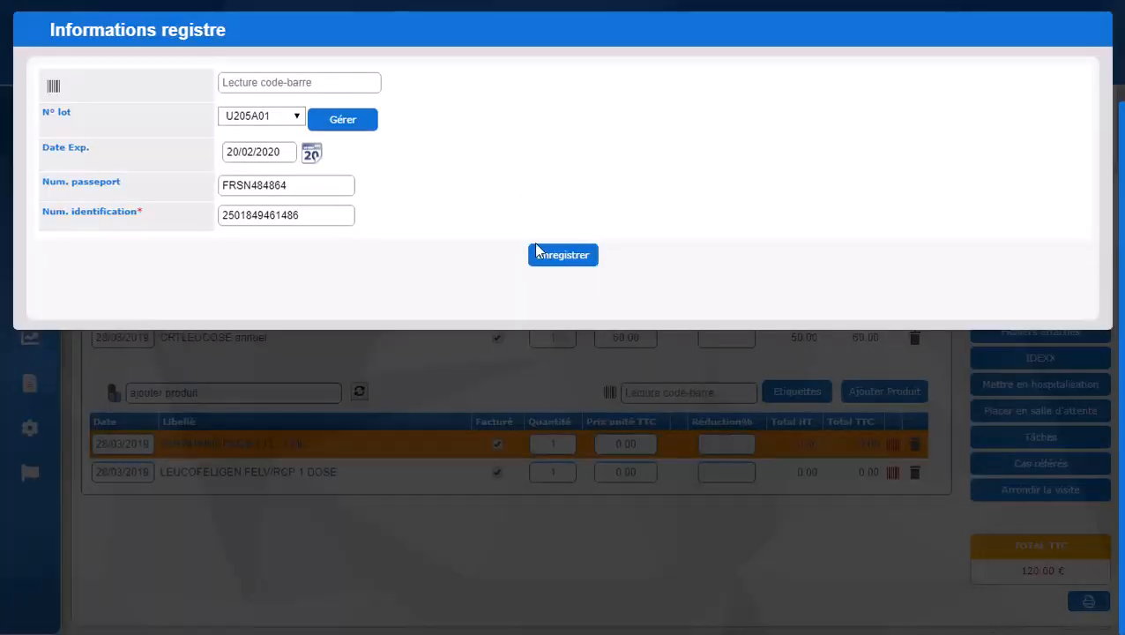
Check the saved lot U205A01 in the lot list and save the register information for VANGUARD RAGE 1 FL. 1 ML
left_click(557, 255)
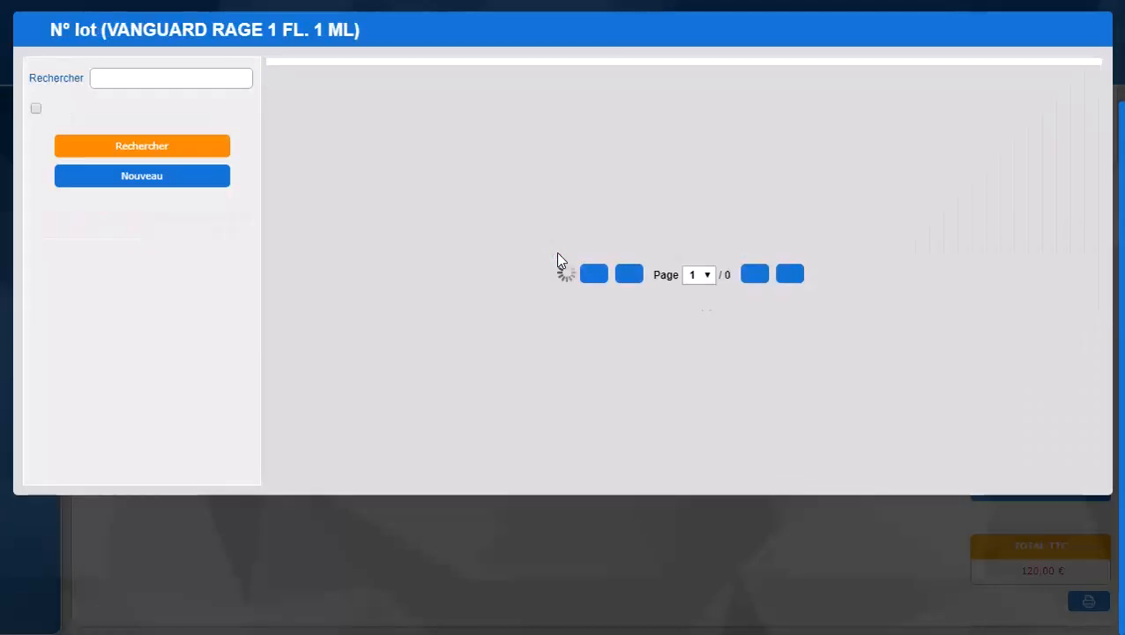
left_click(407, 89)
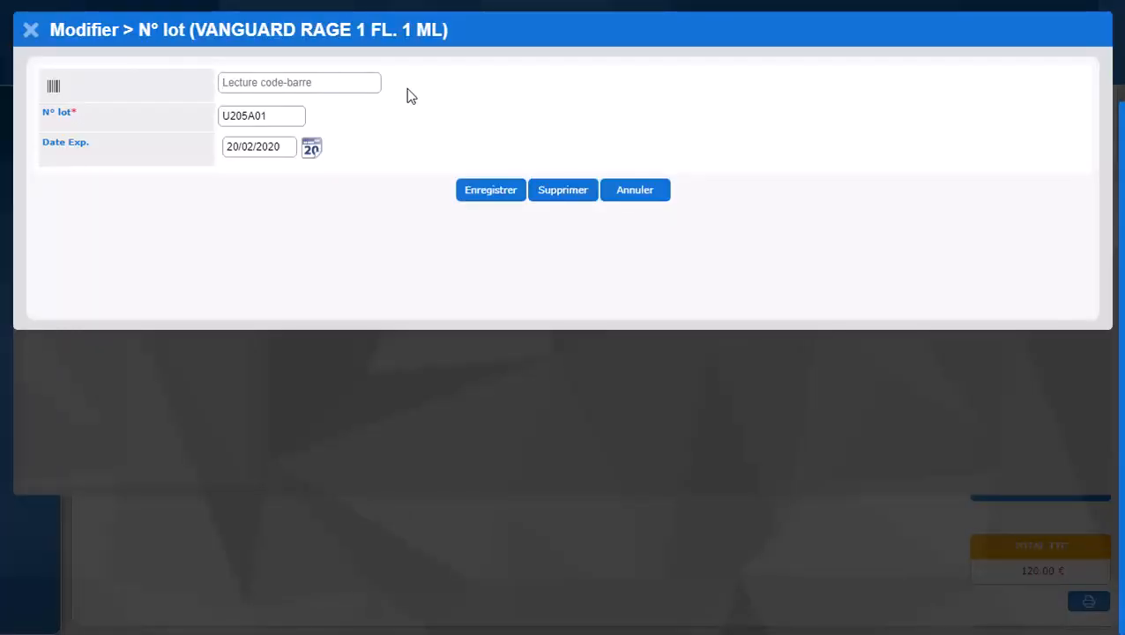
left_click(488, 193)
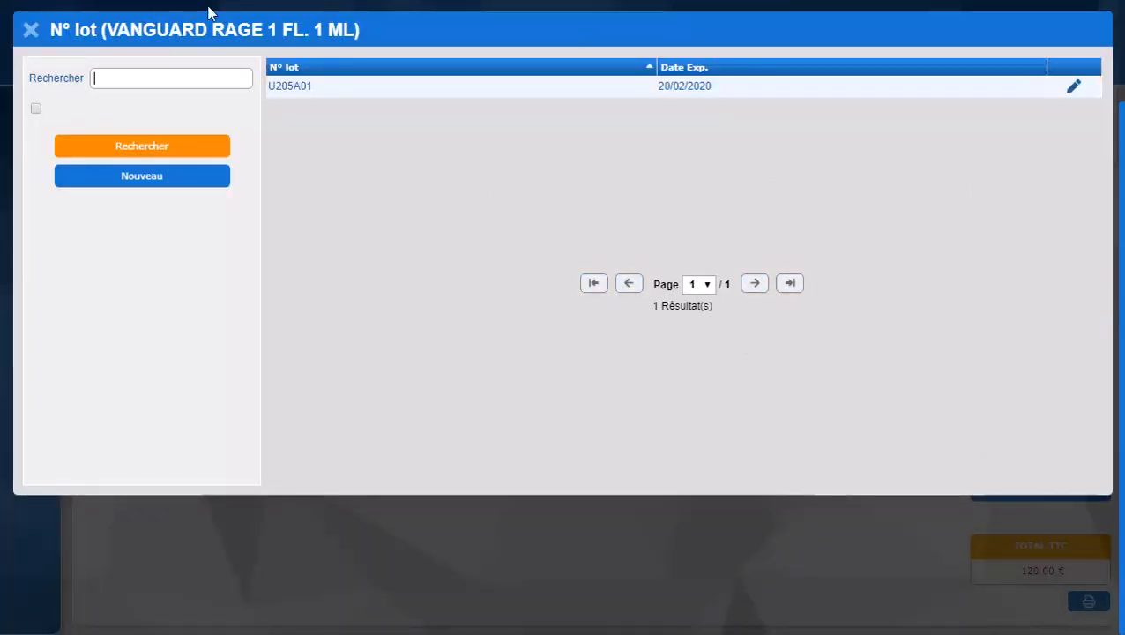
left_click(25, 34)
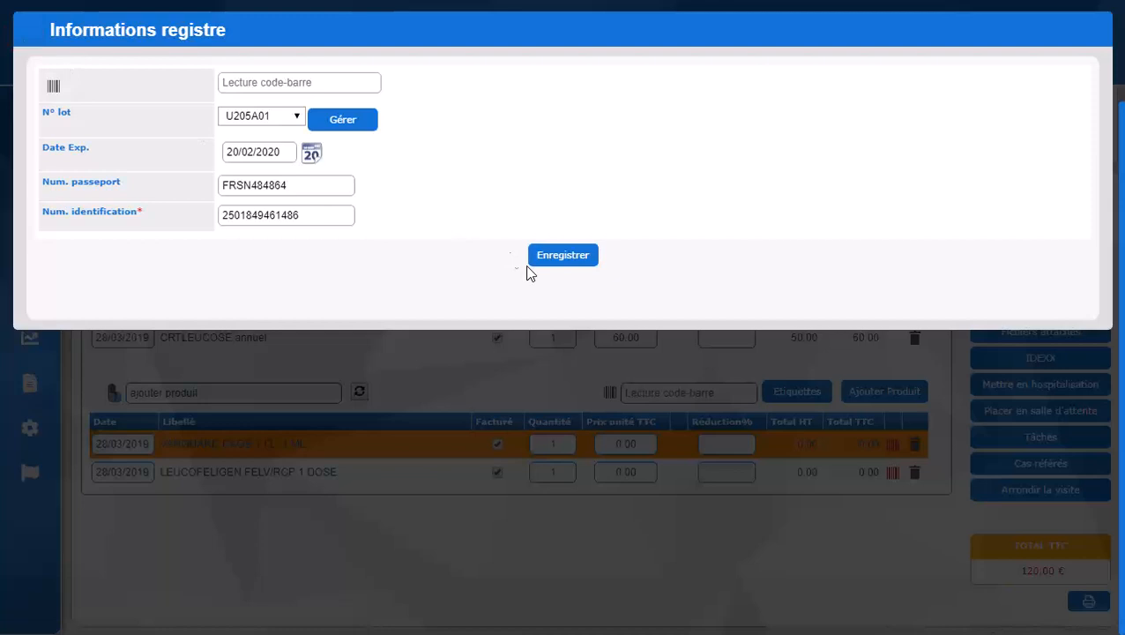
left_click(561, 257)
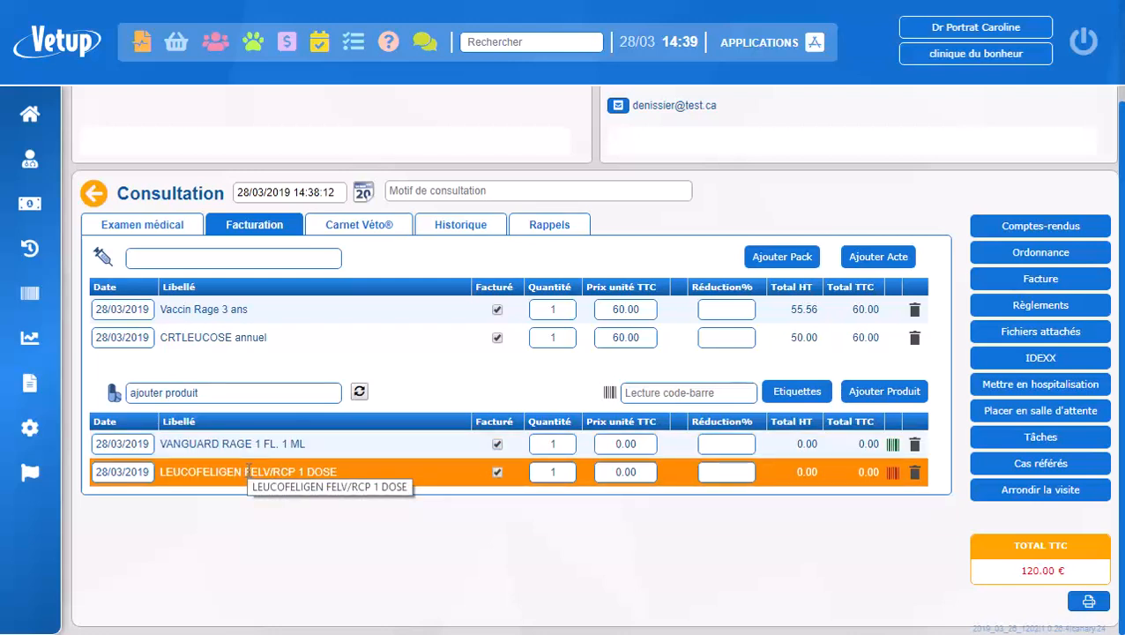
Save the register information for LEUCOFELIGEN FELV/RCP 1 DOSE with lot number 59859
left_click(894, 470)
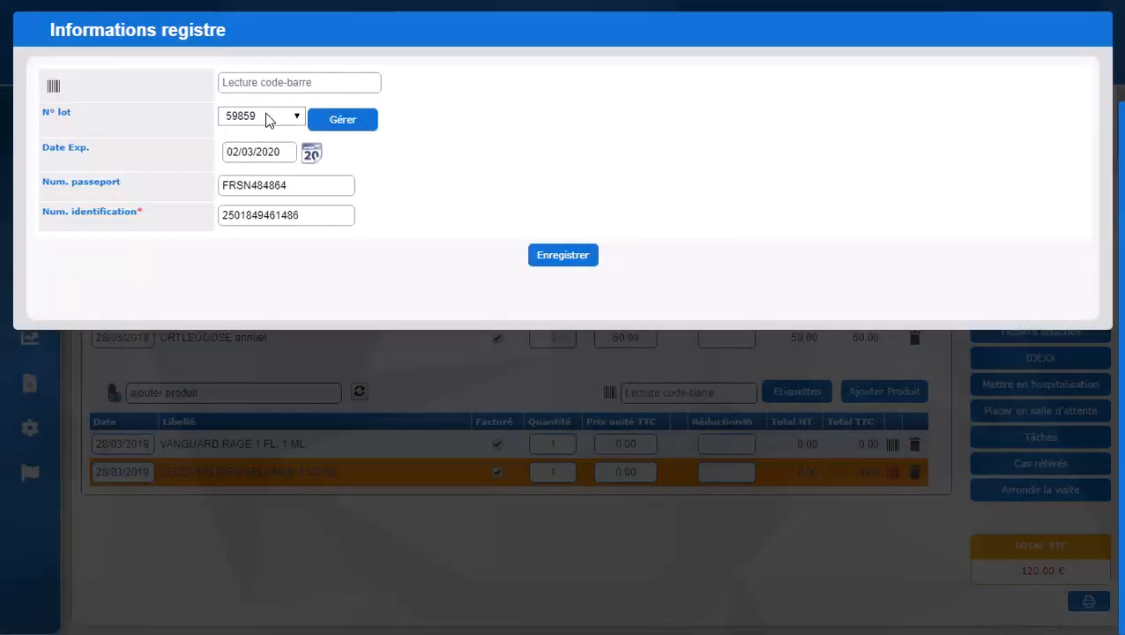
left_click(562, 256)
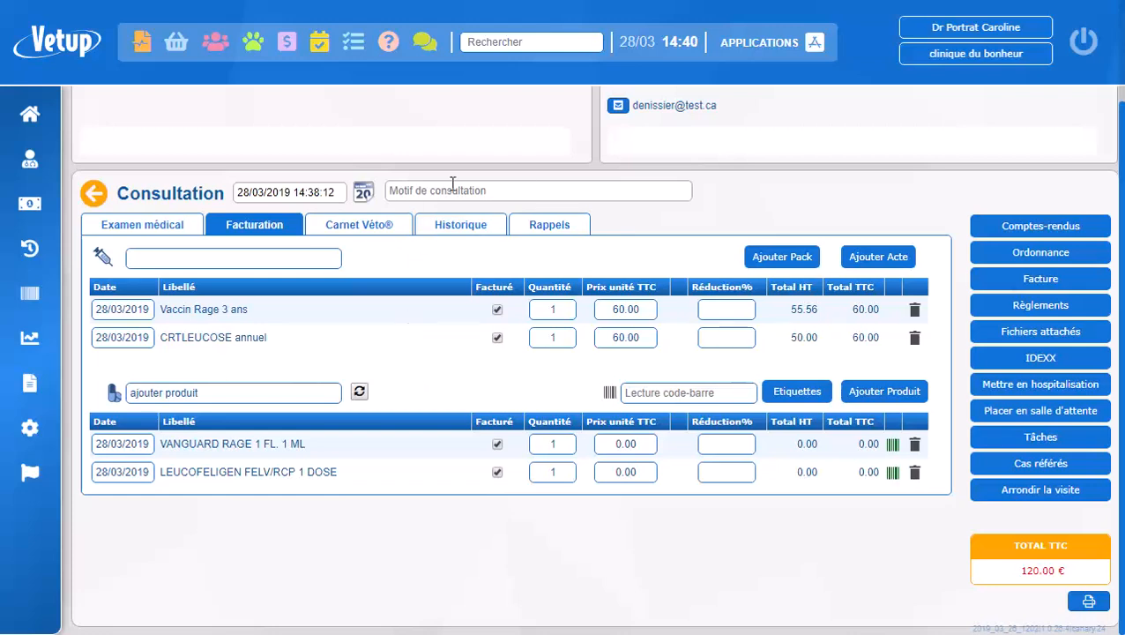
Review the animal's scheduled vaccination reminders, checking due dates and sending methods, and leave the consultation
left_click(547, 228)
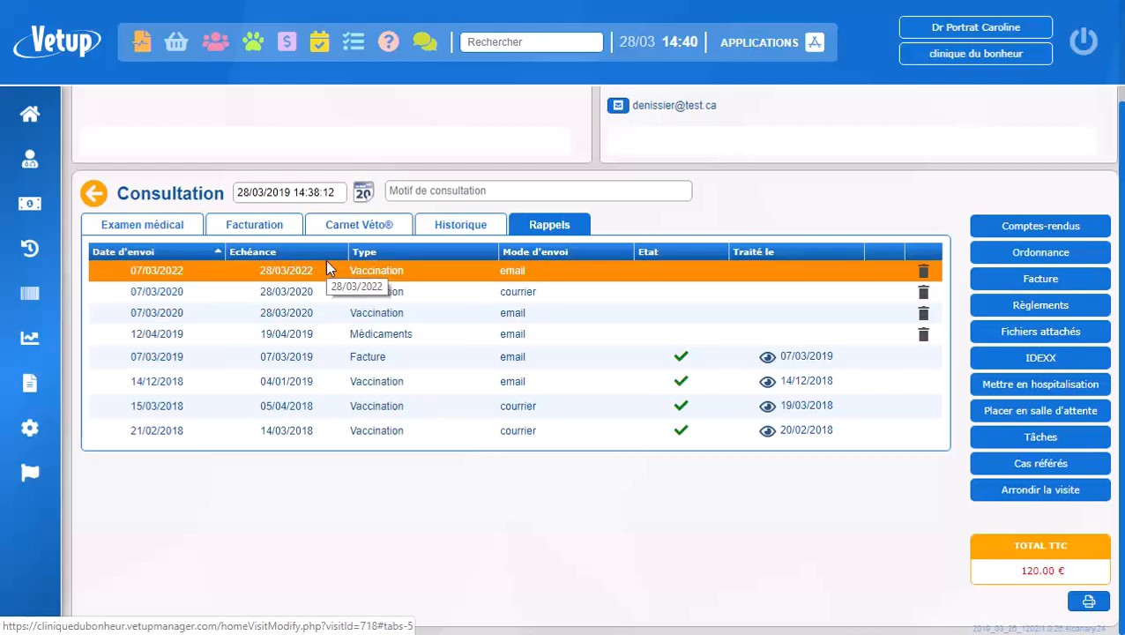
left_click(94, 193)
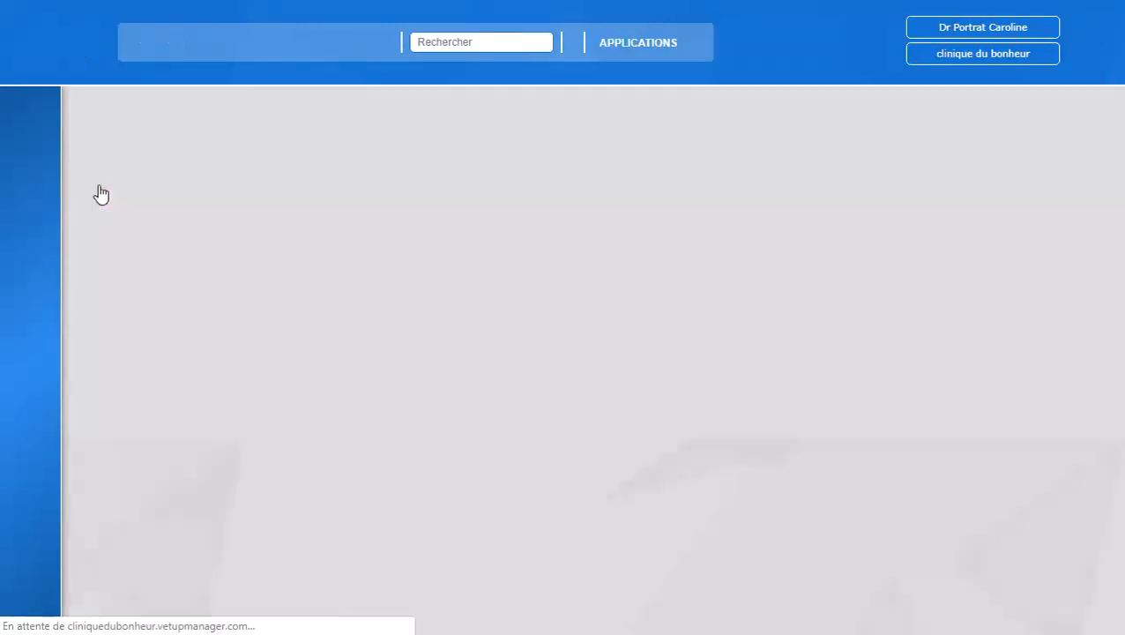